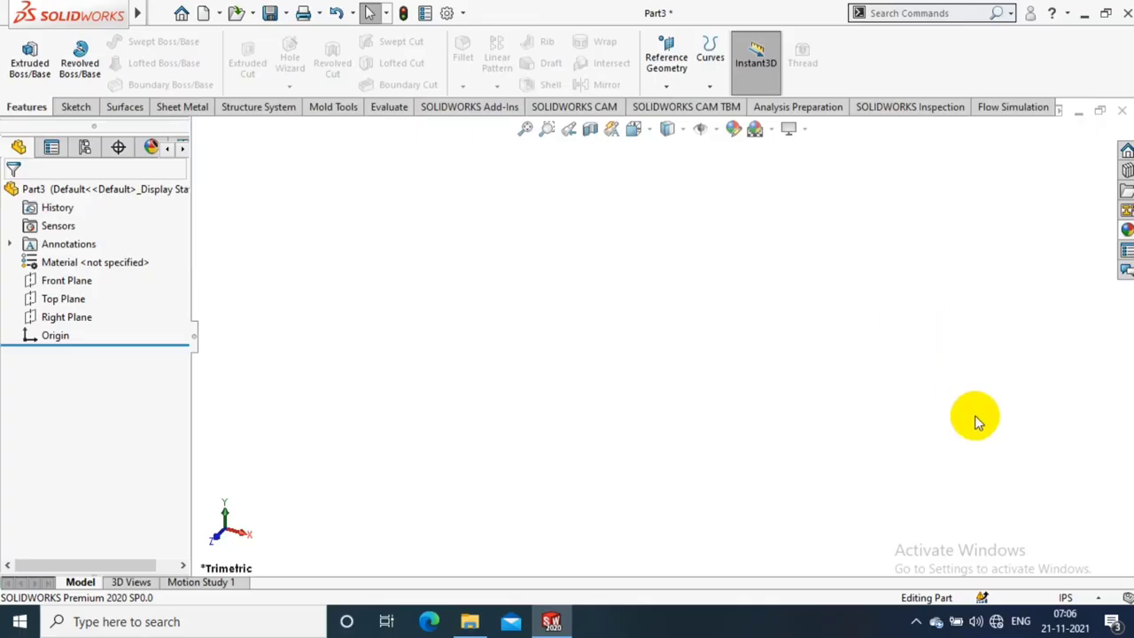
Set the part units to MMGS and bring up the Front Plane's context menu.
click(1066, 597)
click(1028, 528)
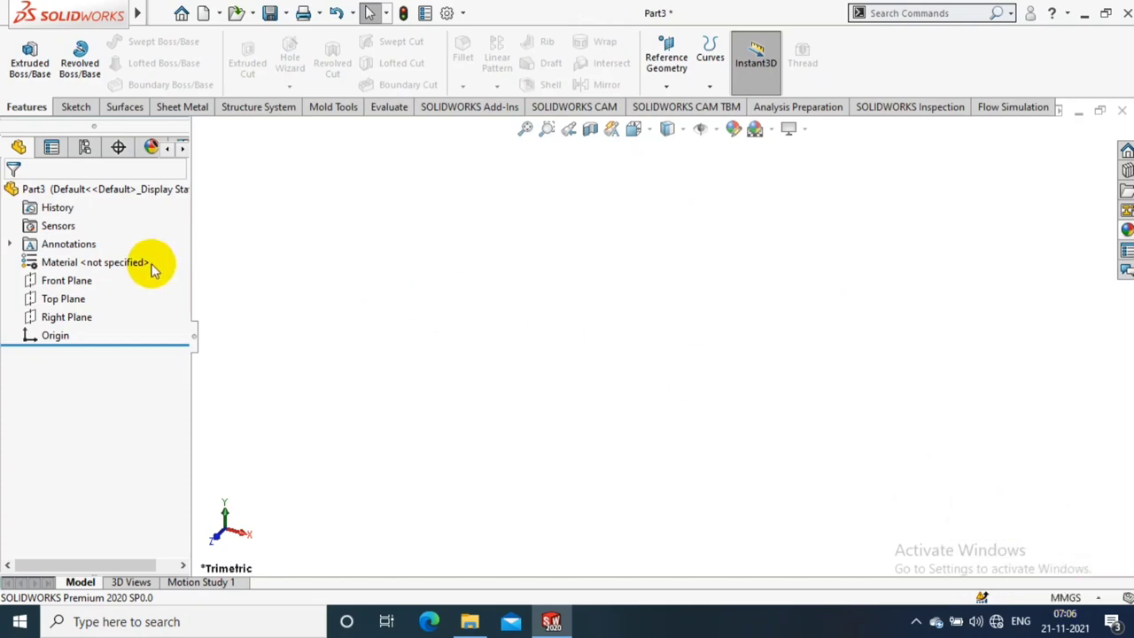
right_click(68, 282)
Start a Front Plane sketch and draw a center rectangle centred on the origin.
click(162, 262)
click(75, 107)
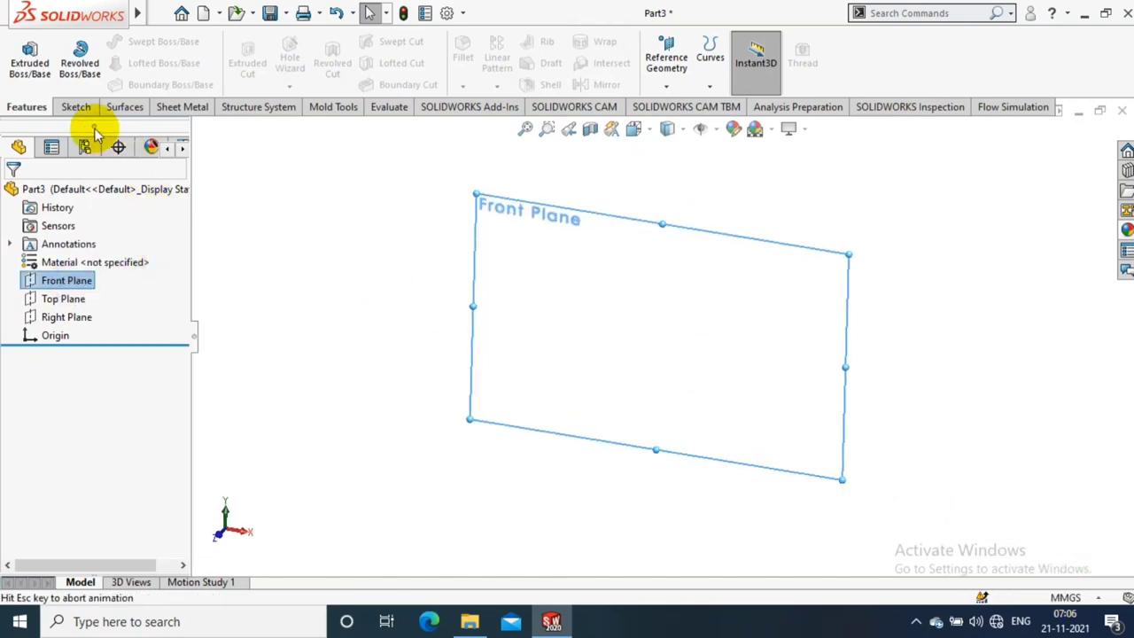
click(125, 63)
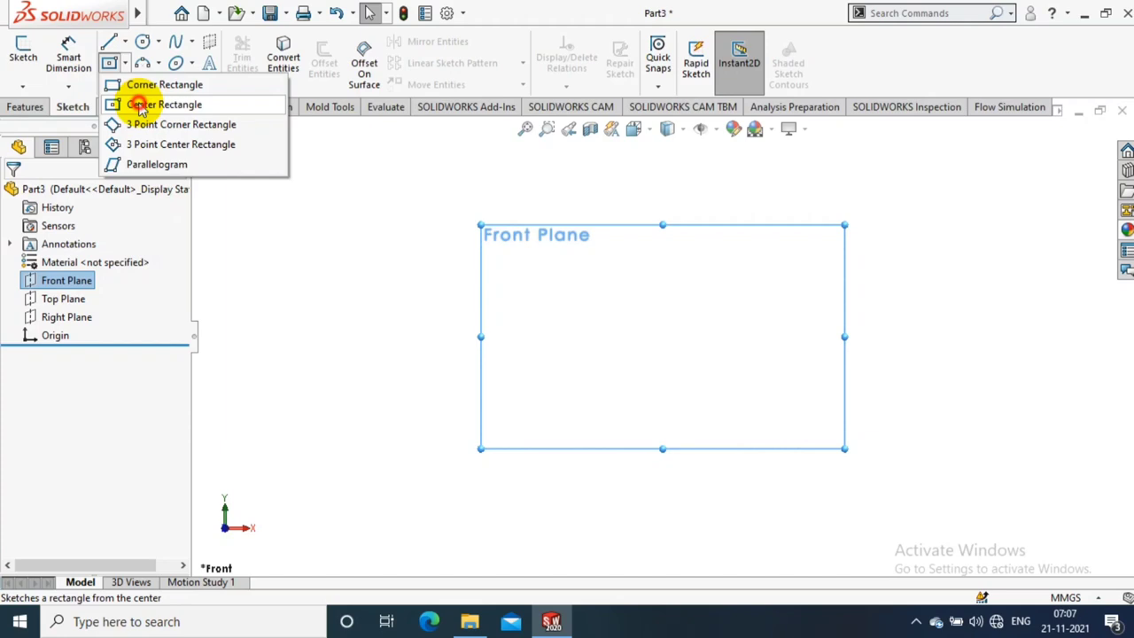
click(140, 106)
click(666, 341)
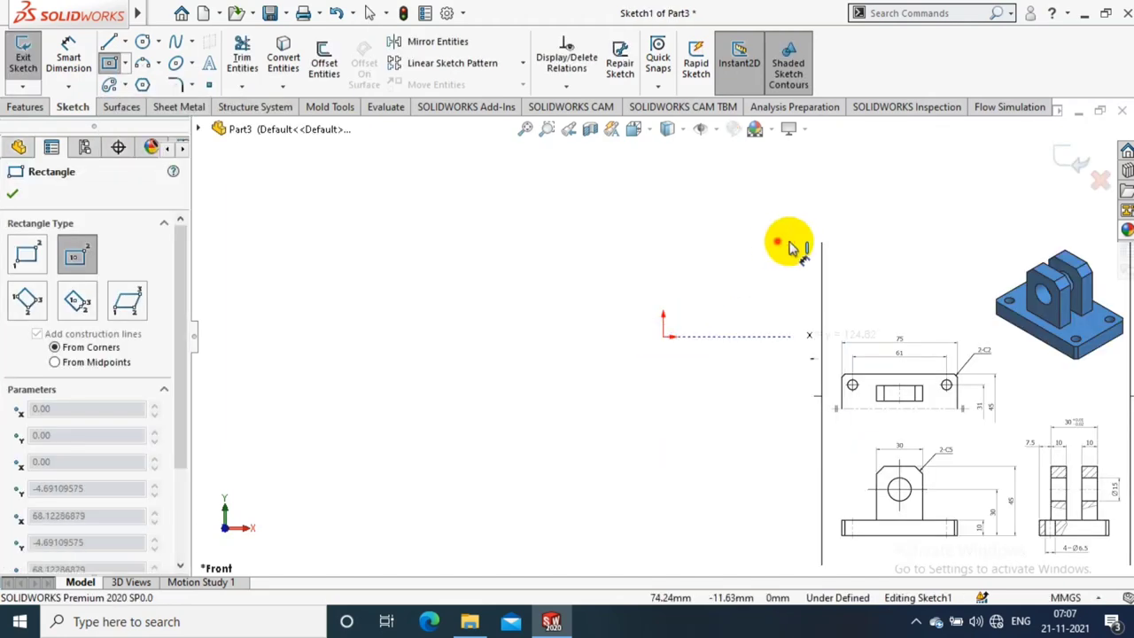
click(854, 240)
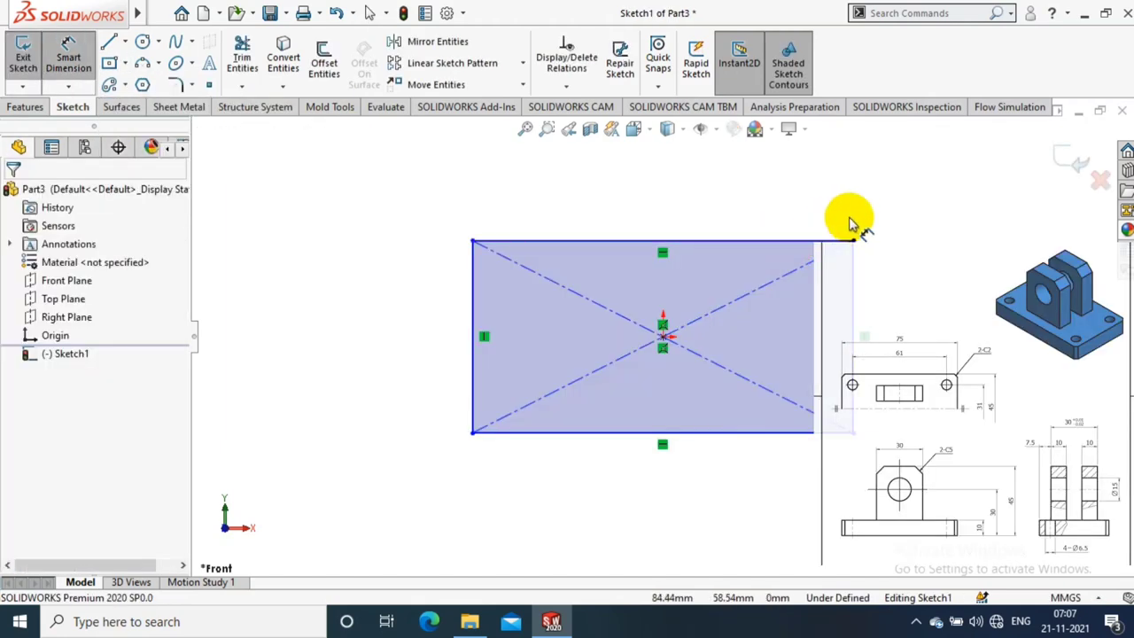
Dimension the rectangle's width to 75 mm and exit the sketch.
click(68, 57)
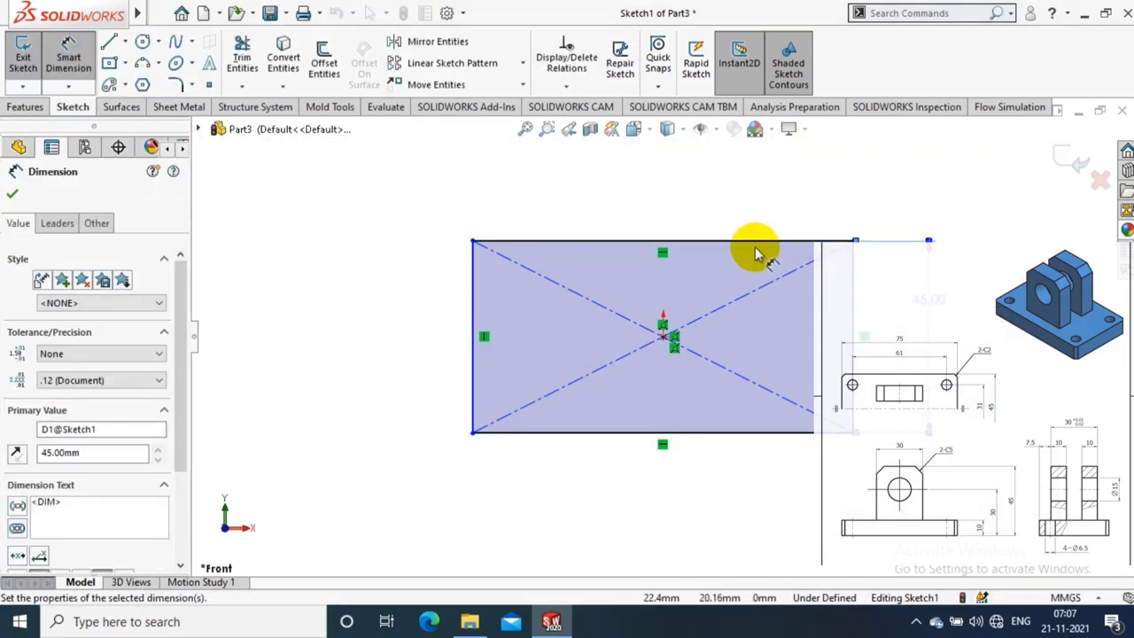
click(743, 241)
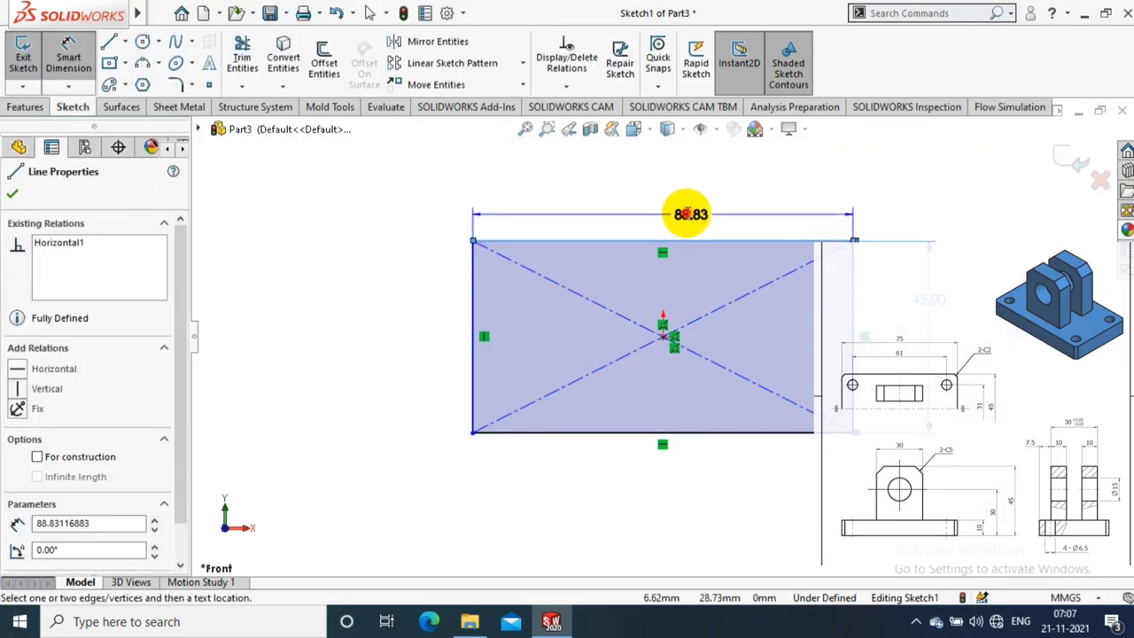
click(689, 213)
text(75)
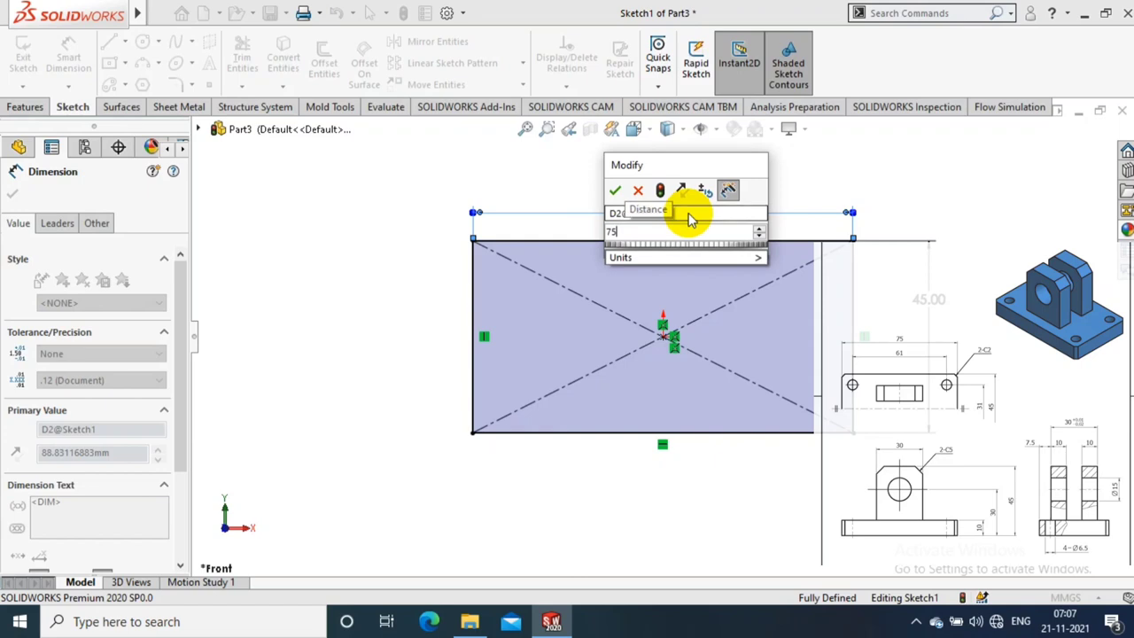
key(Return)
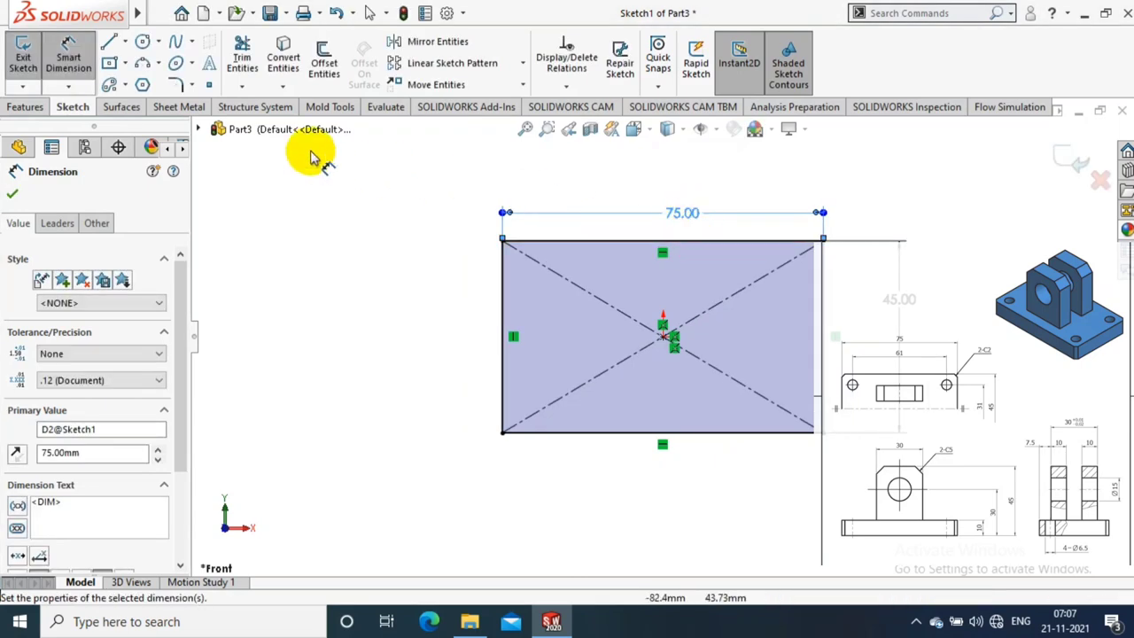
click(13, 196)
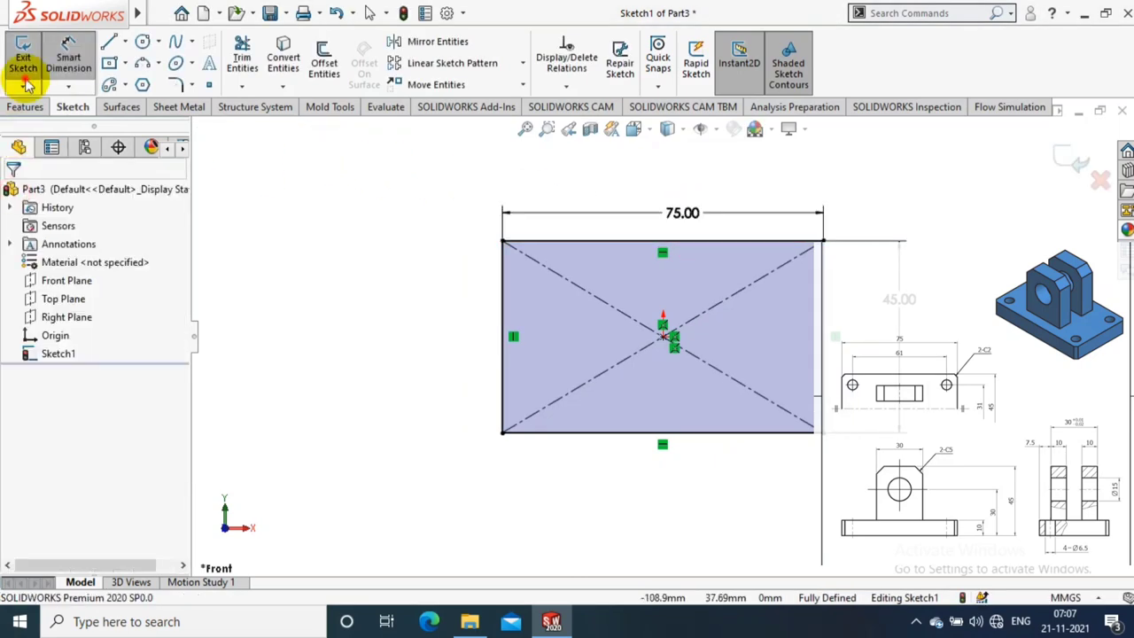
click(25, 106)
click(30, 62)
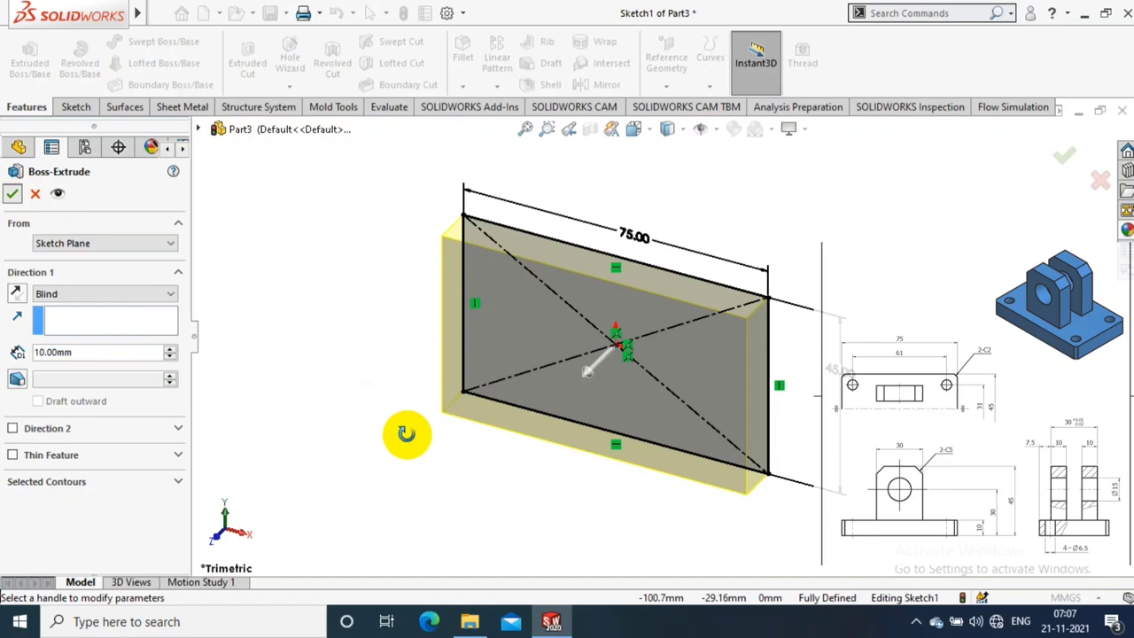
Confirm the 10 mm extrusion, then view the plate's front face normal to the screen.
key(Return)
middle_drag(407, 433, 421, 376)
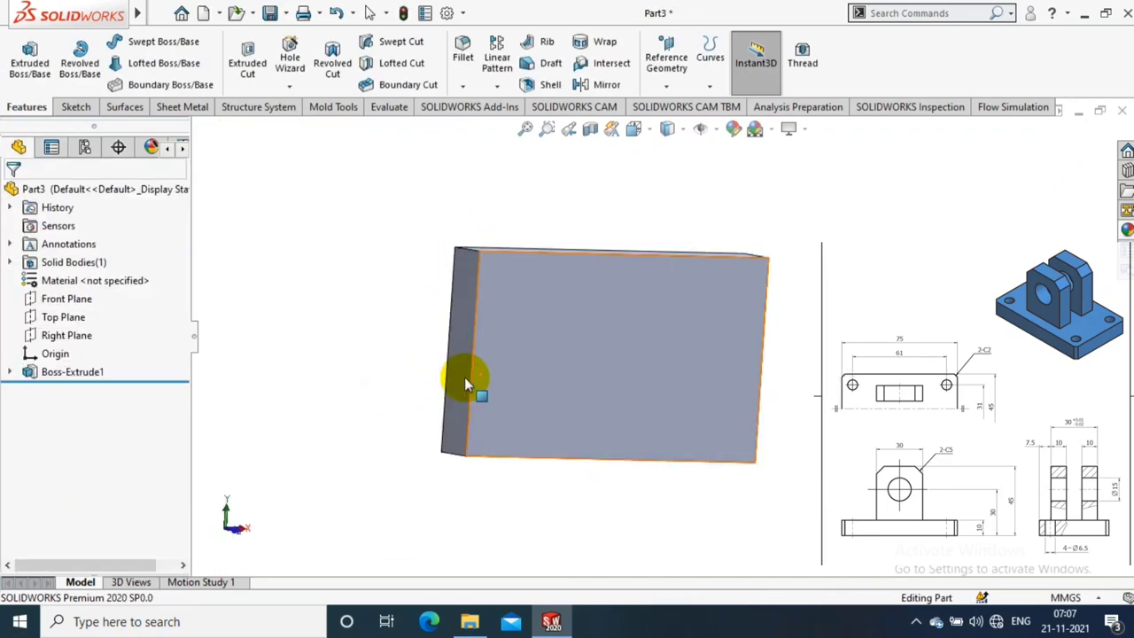
middle_drag(423, 376, 388, 390)
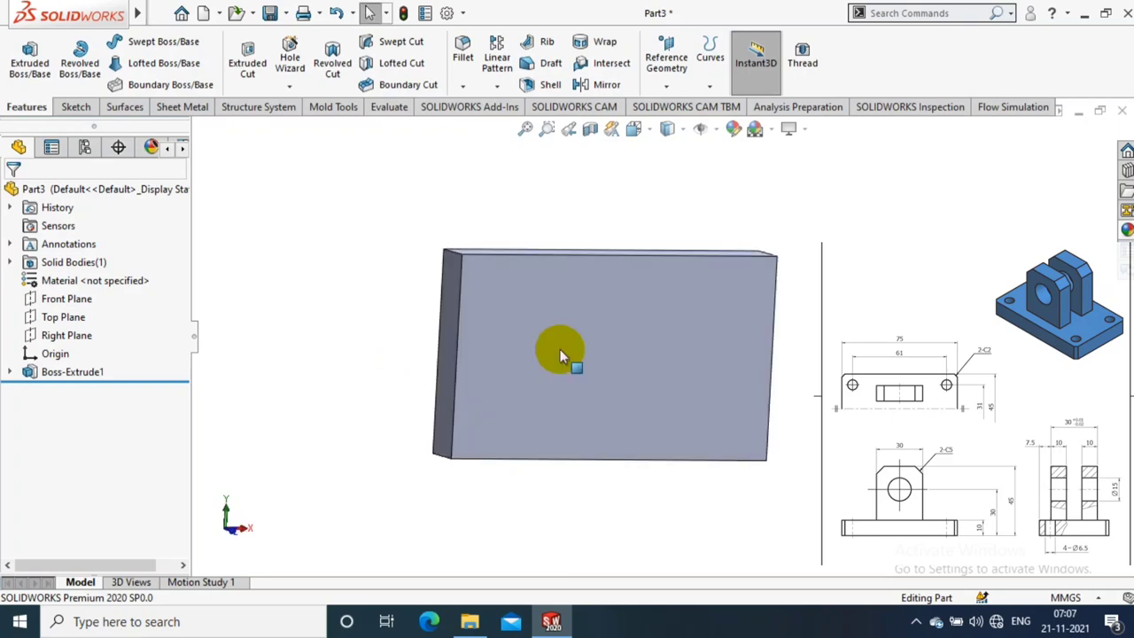
right_click(560, 349)
click(672, 184)
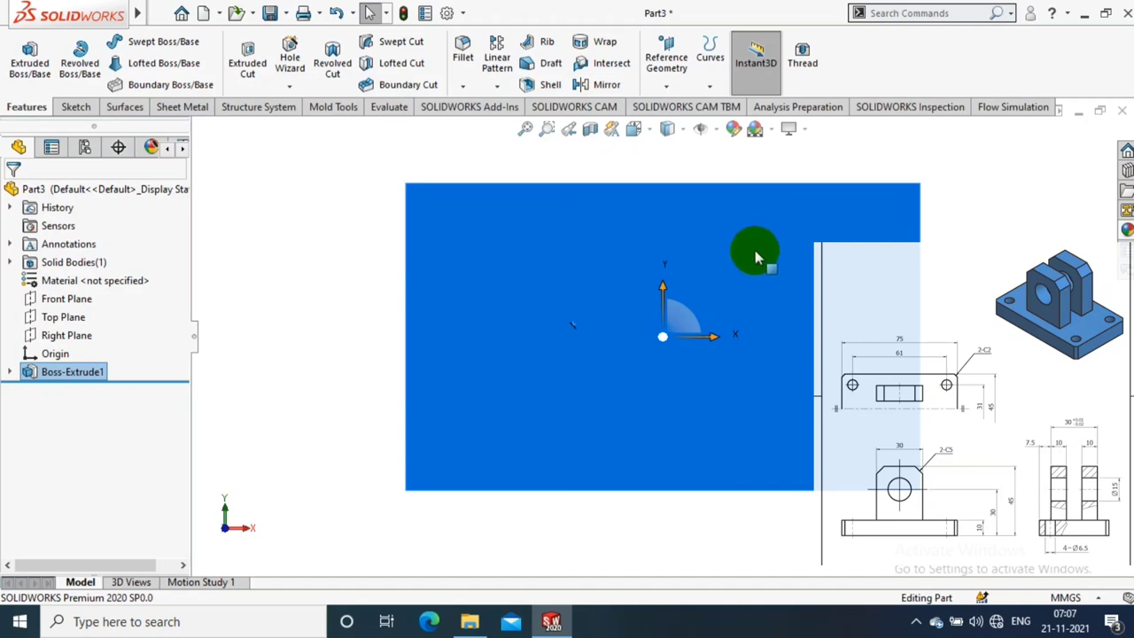
scroll(753, 248, down, 1)
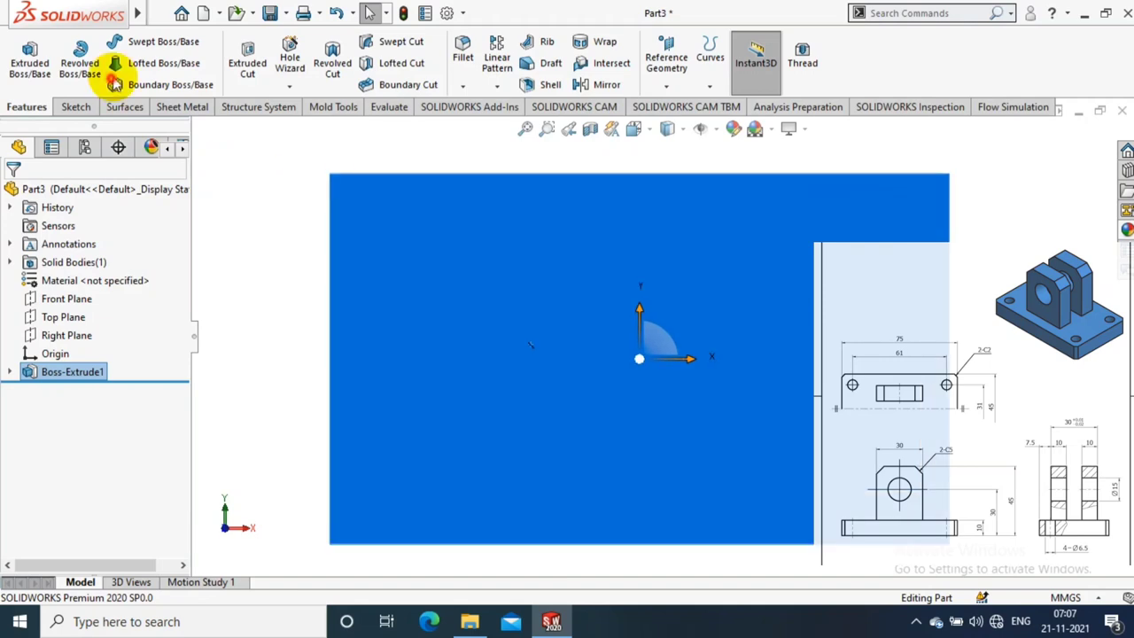
Draw a center rectangle from the origin on the plate face as construction geometry.
click(76, 106)
click(121, 63)
click(130, 101)
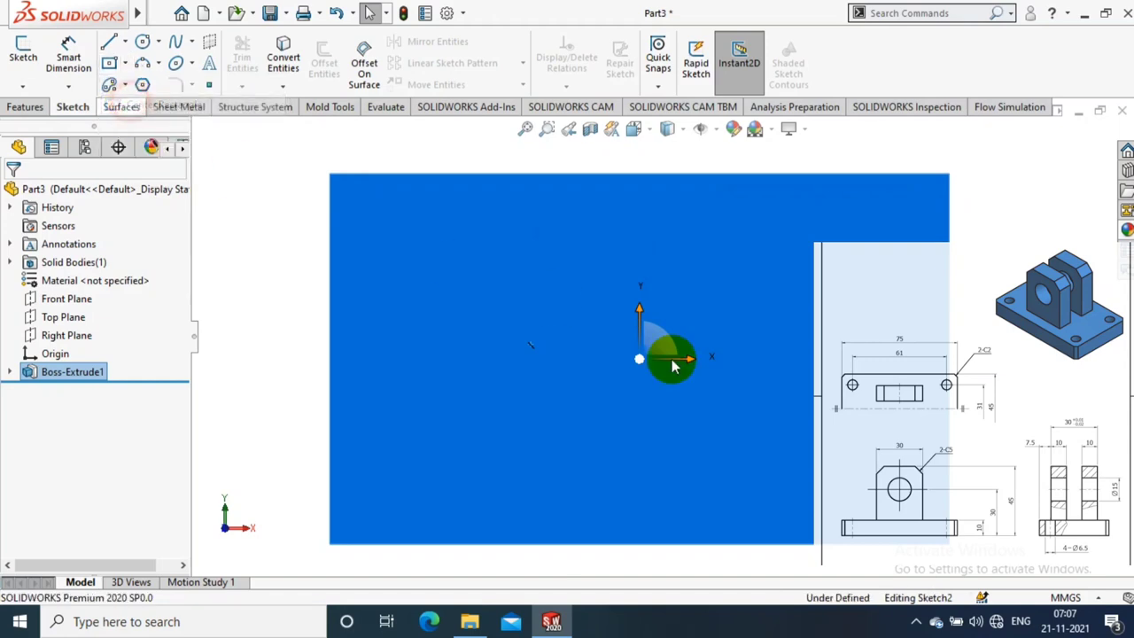
click(639, 358)
click(848, 477)
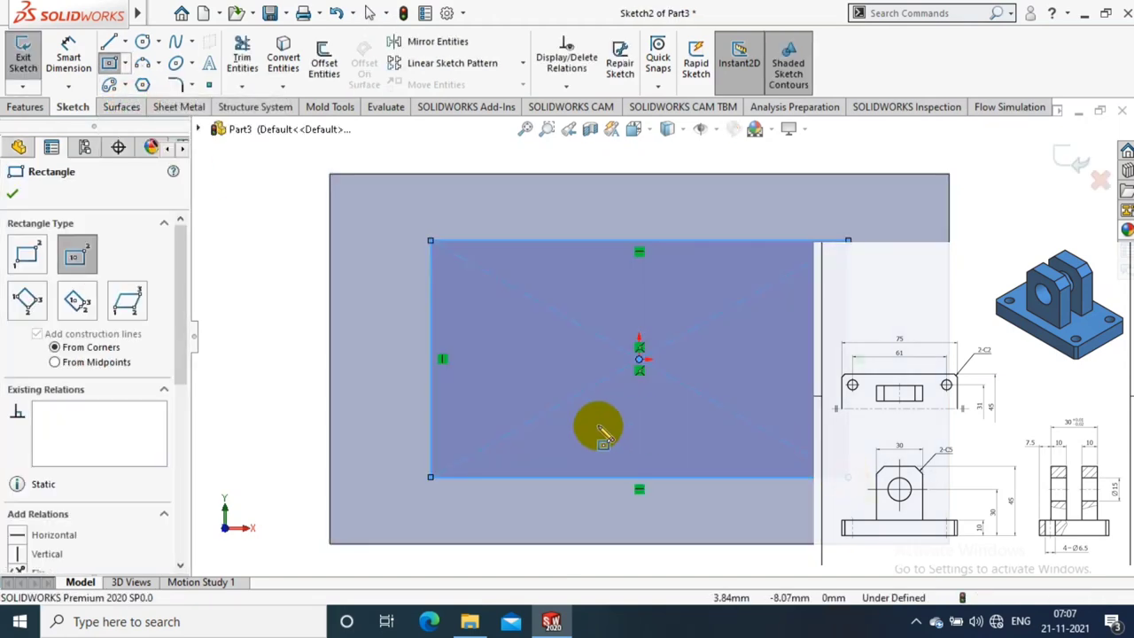
scroll(160, 434, down, 5)
scroll(89, 306, down, 2)
click(37, 314)
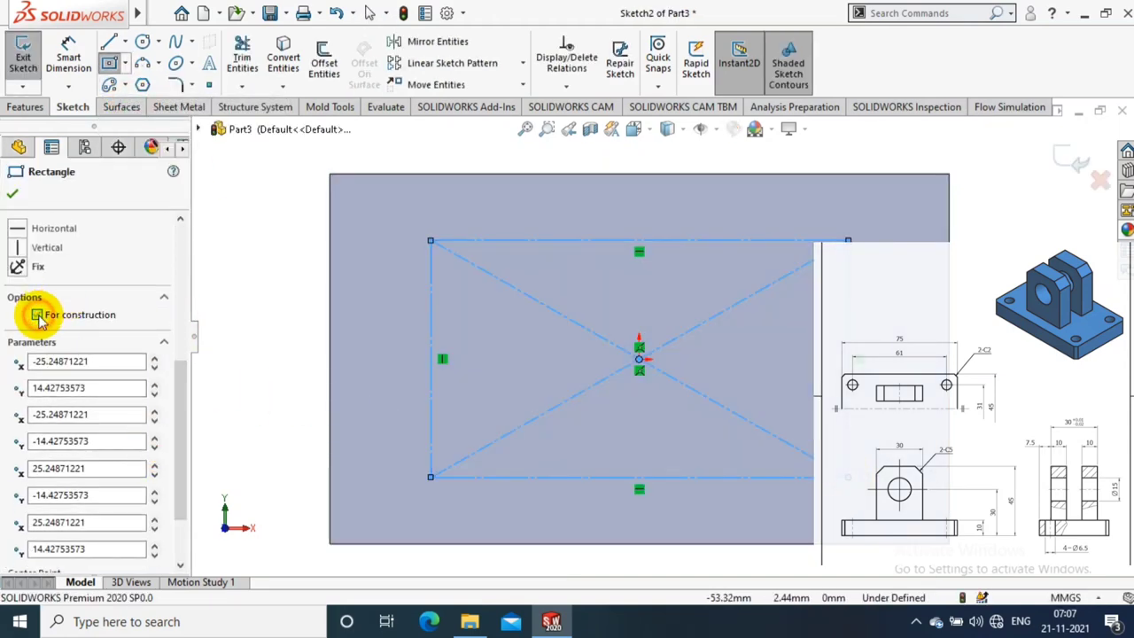
click(12, 193)
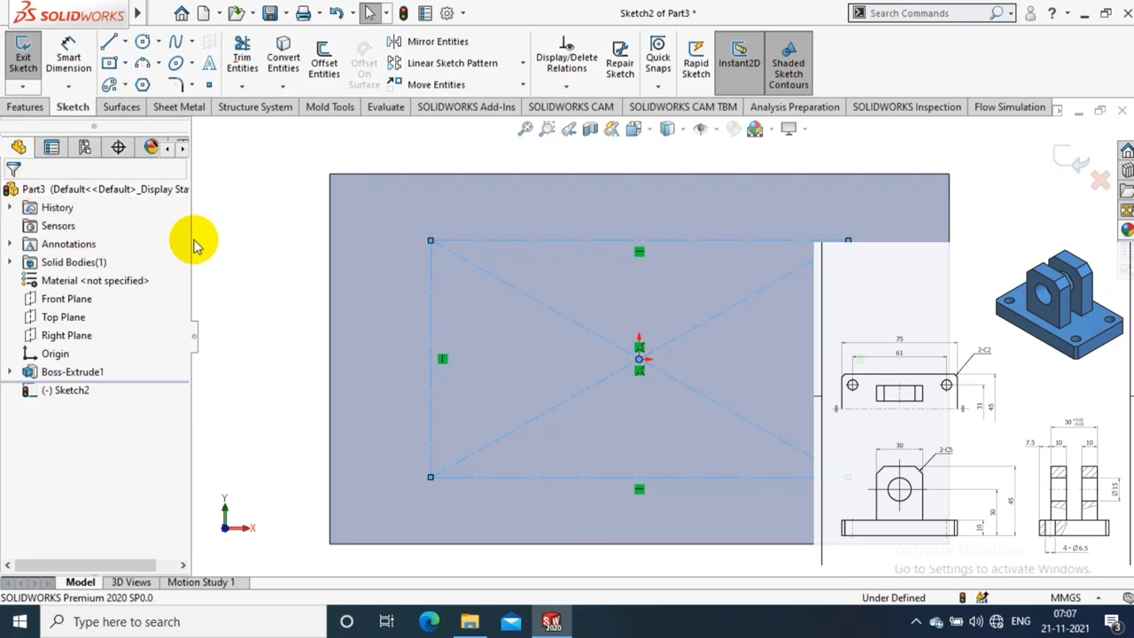
Dimension the construction rectangle 61 mm wide and 31 mm tall, then exit the sketch.
click(68, 57)
click(639, 240)
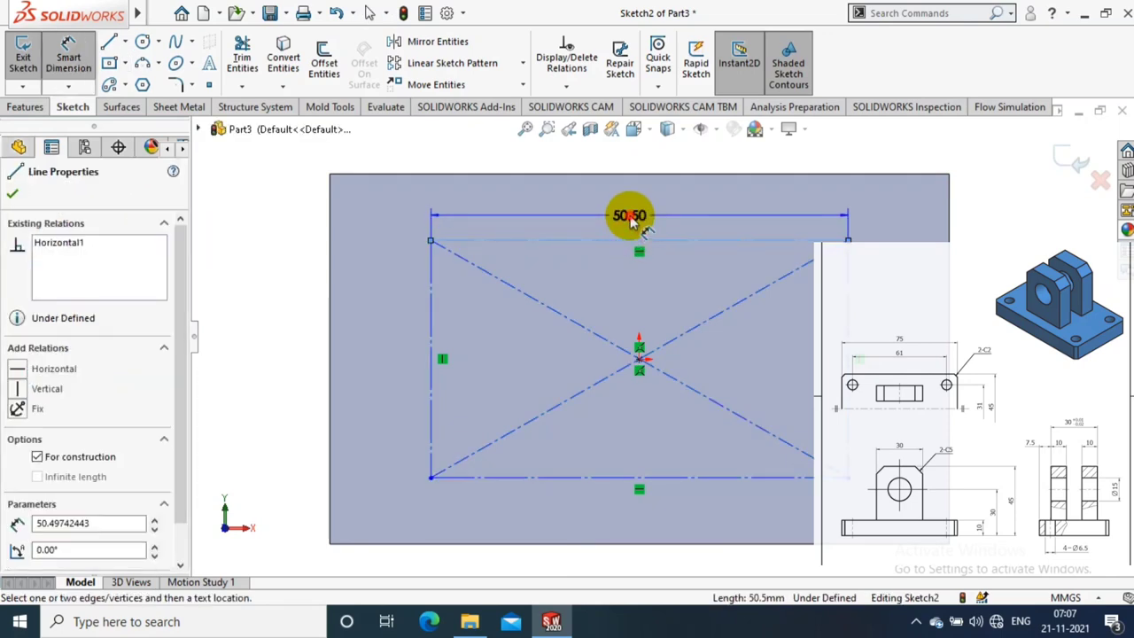
click(631, 222)
text(61)
key(Return)
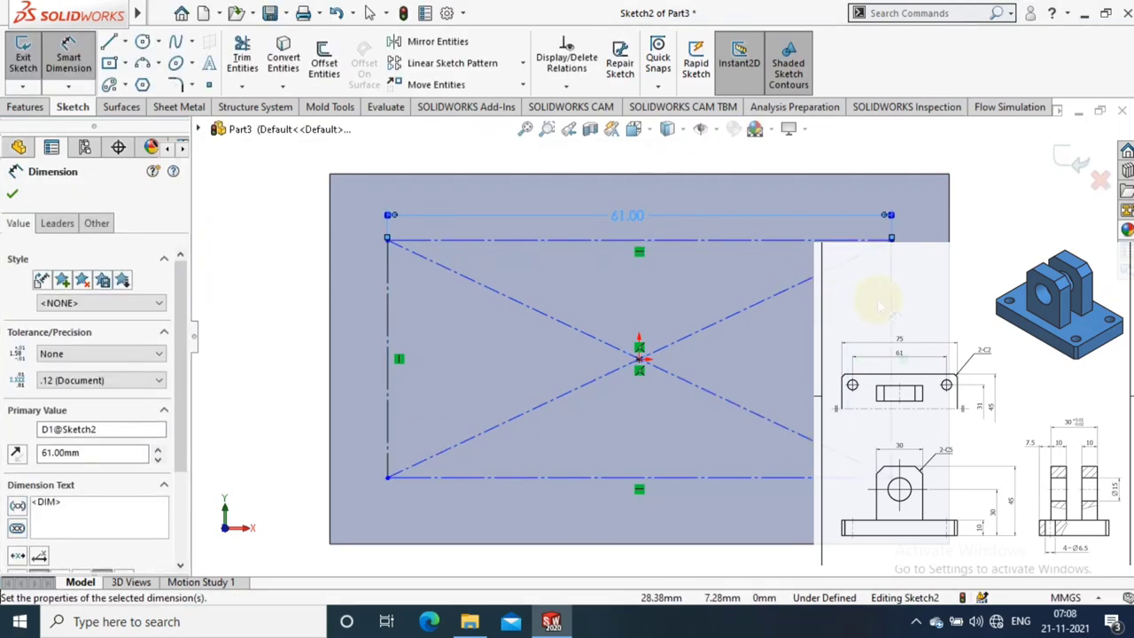
click(921, 313)
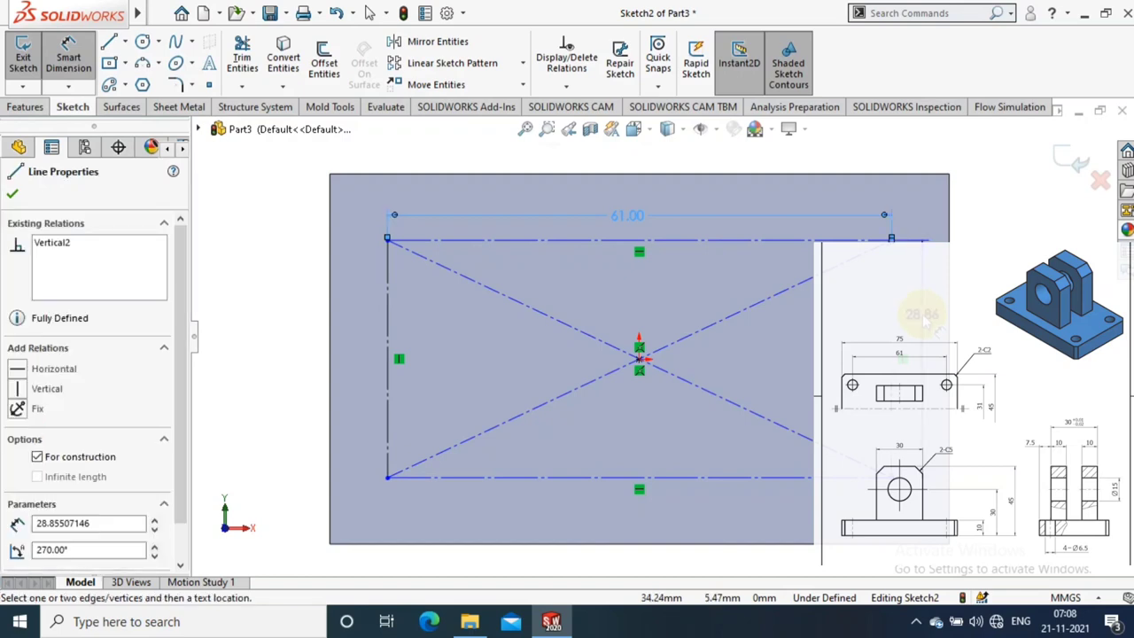
click(921, 312)
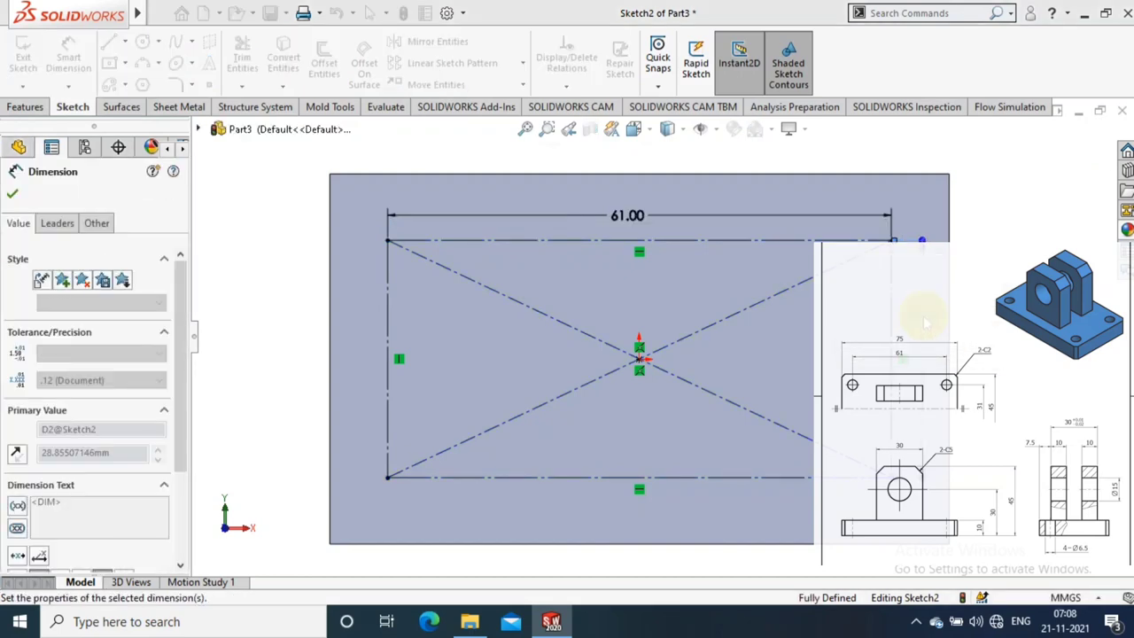
text(31)
key(Return)
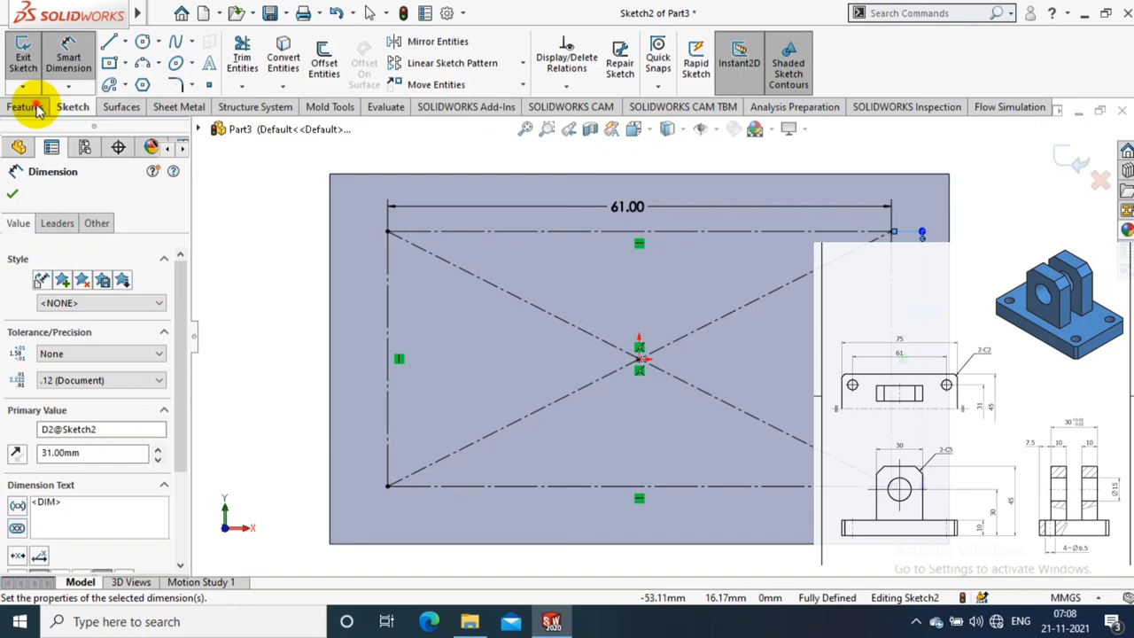
click(23, 55)
click(27, 106)
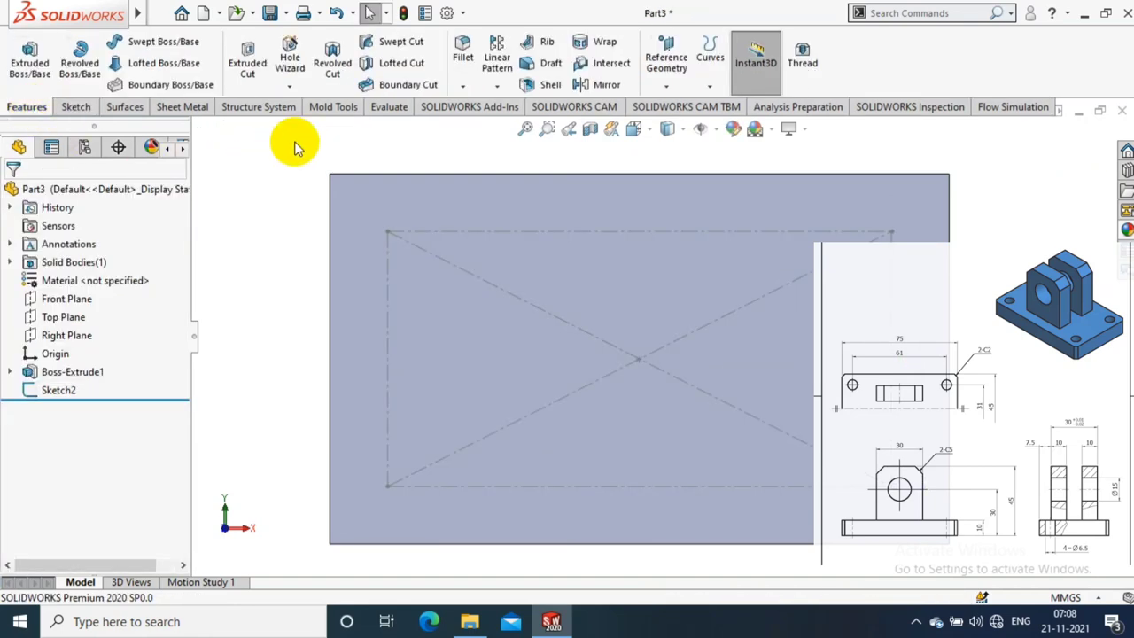
Open the Hole Wizard and start with a plain hole type.
click(290, 85)
click(232, 188)
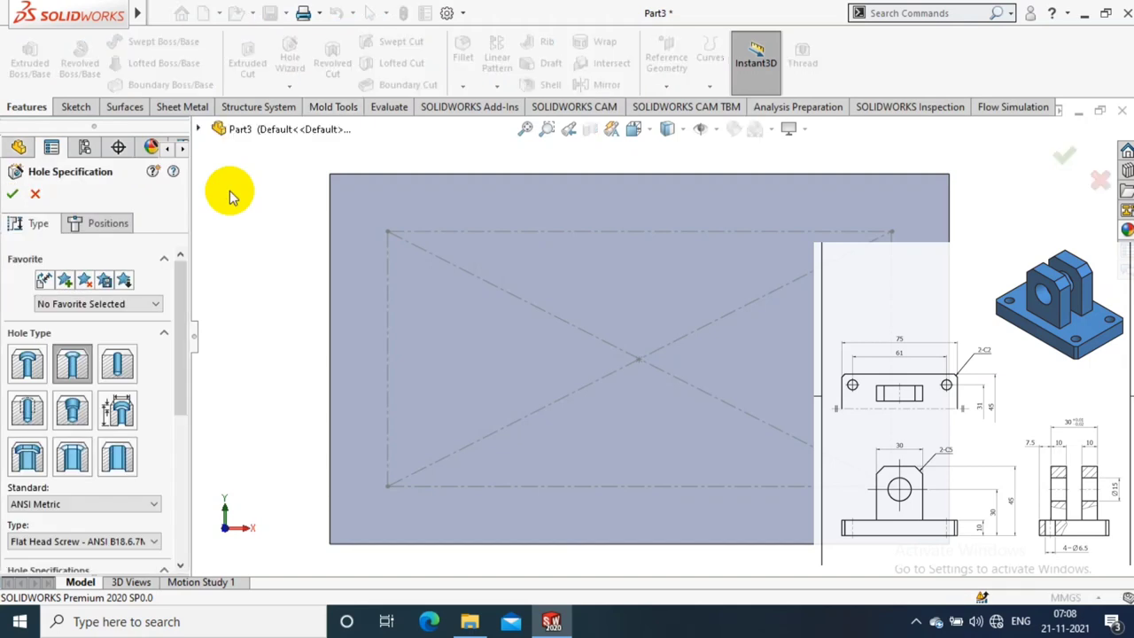
click(113, 365)
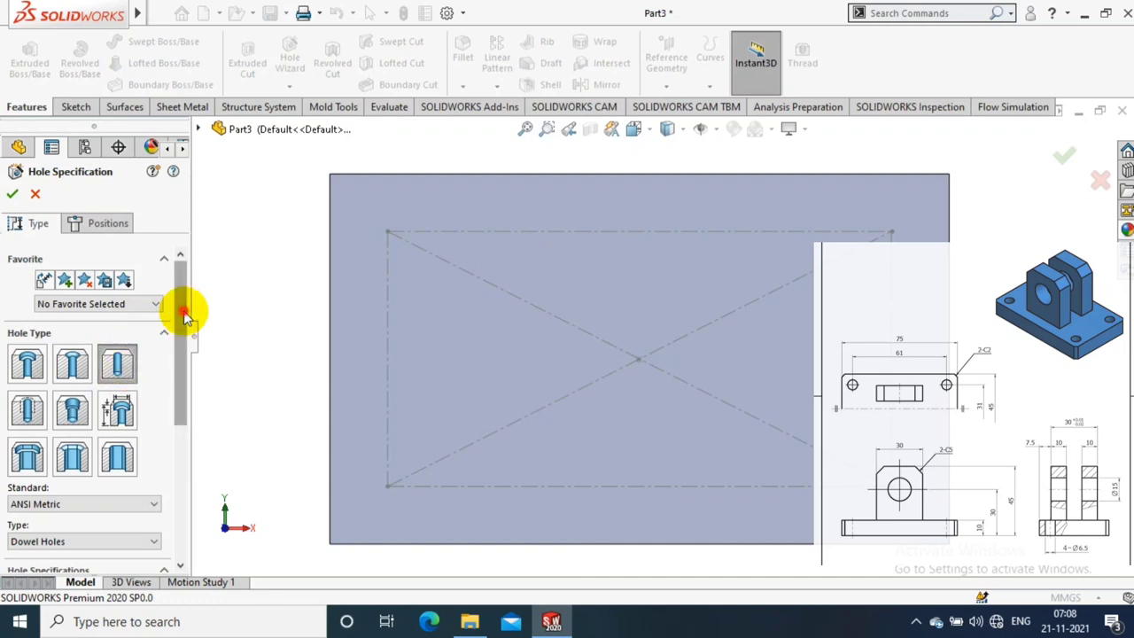
drag(182, 310, 174, 452)
click(112, 345)
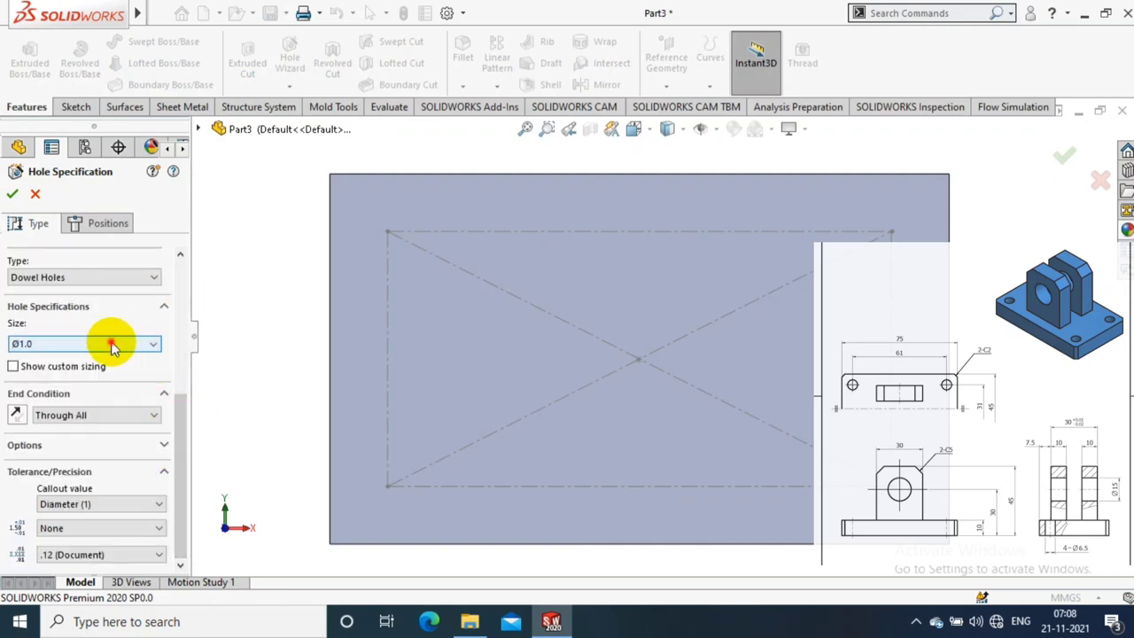
click(112, 343)
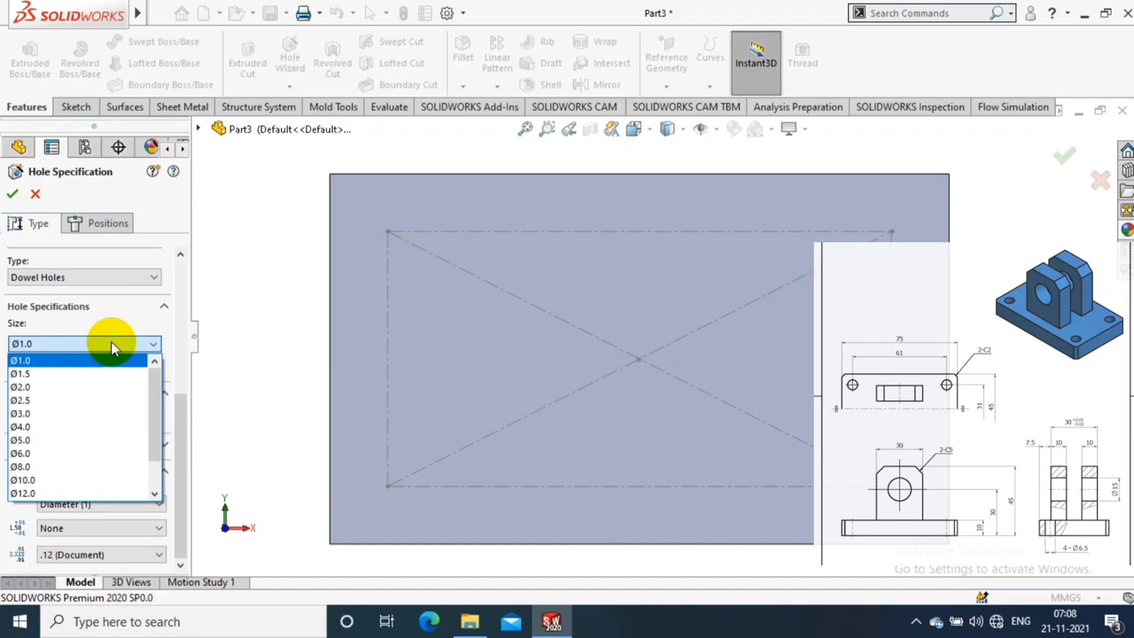
Set the hole type to Drill sizes with size Ø6.5, then go to Positions.
click(110, 280)
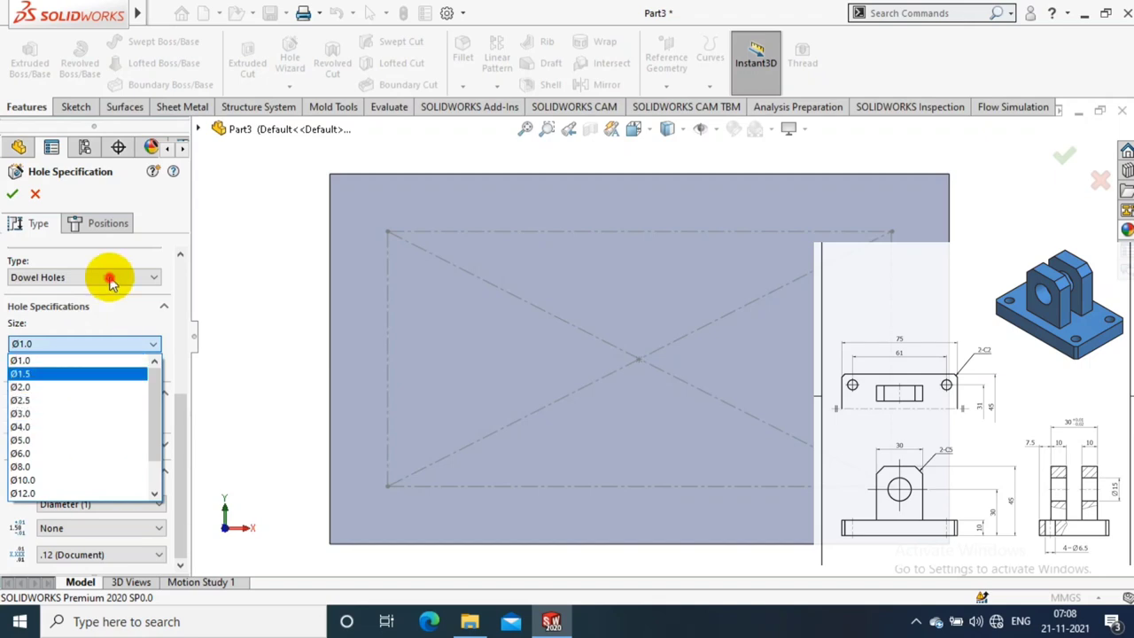
click(85, 299)
click(97, 346)
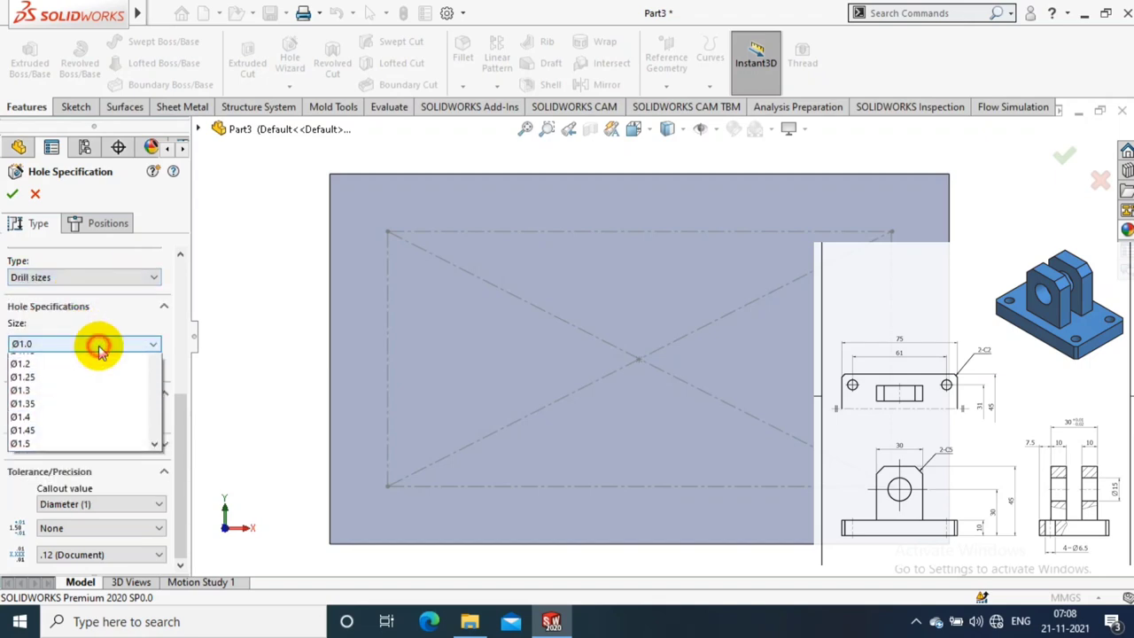
scroll(79, 447, down, 3)
scroll(79, 448, down, 3)
scroll(79, 447, down, 3)
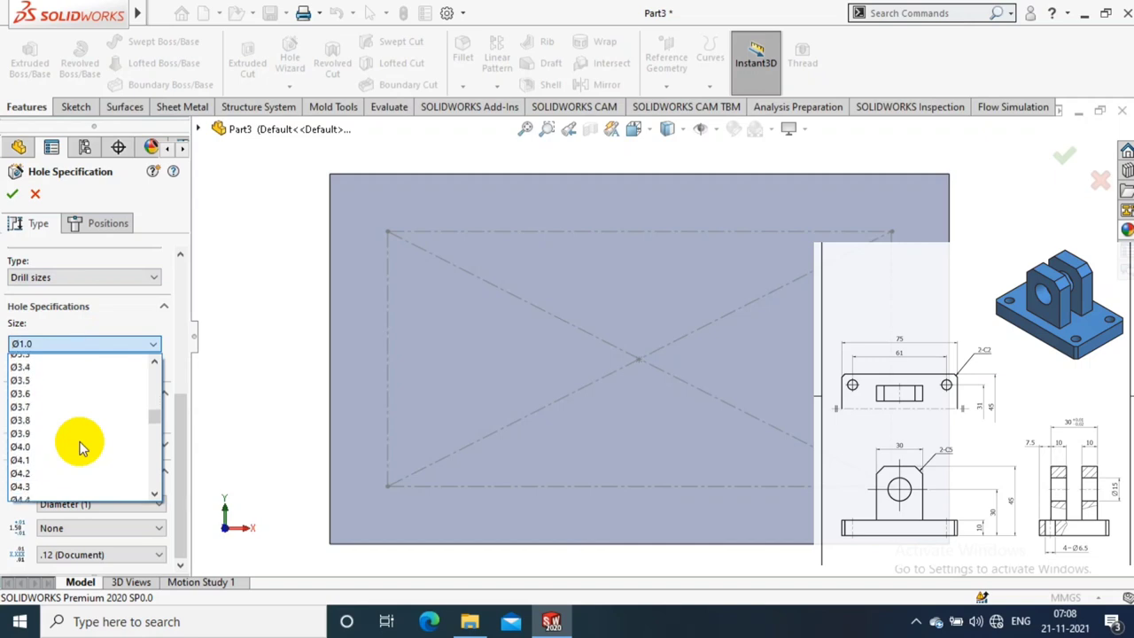
scroll(80, 448, down, 3)
scroll(80, 447, down, 2)
scroll(62, 439, down, 2)
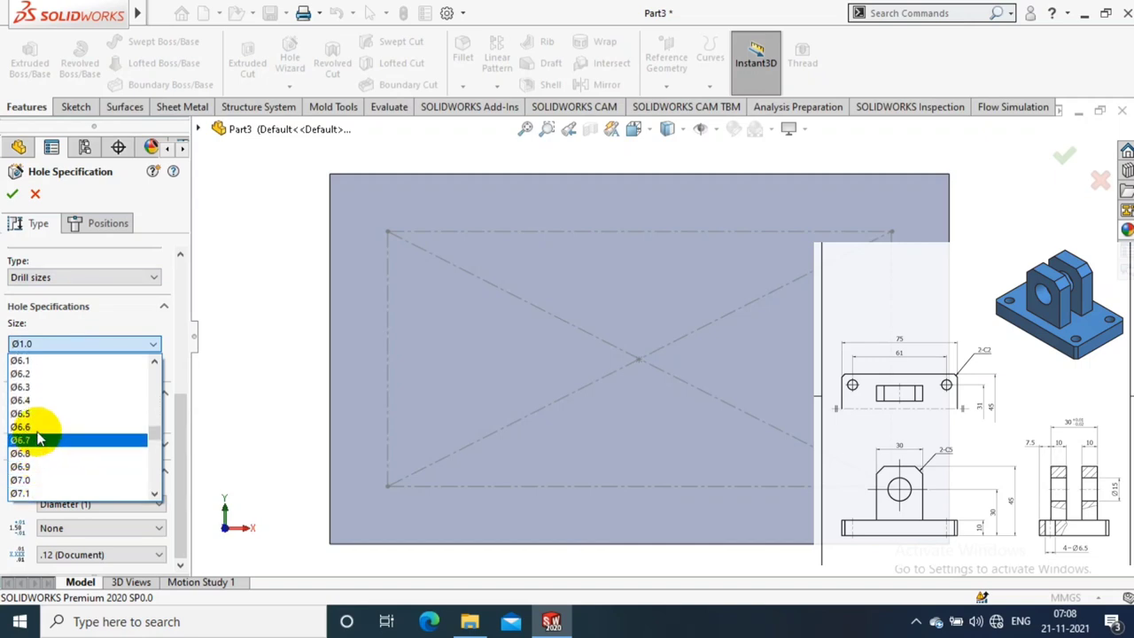
click(44, 419)
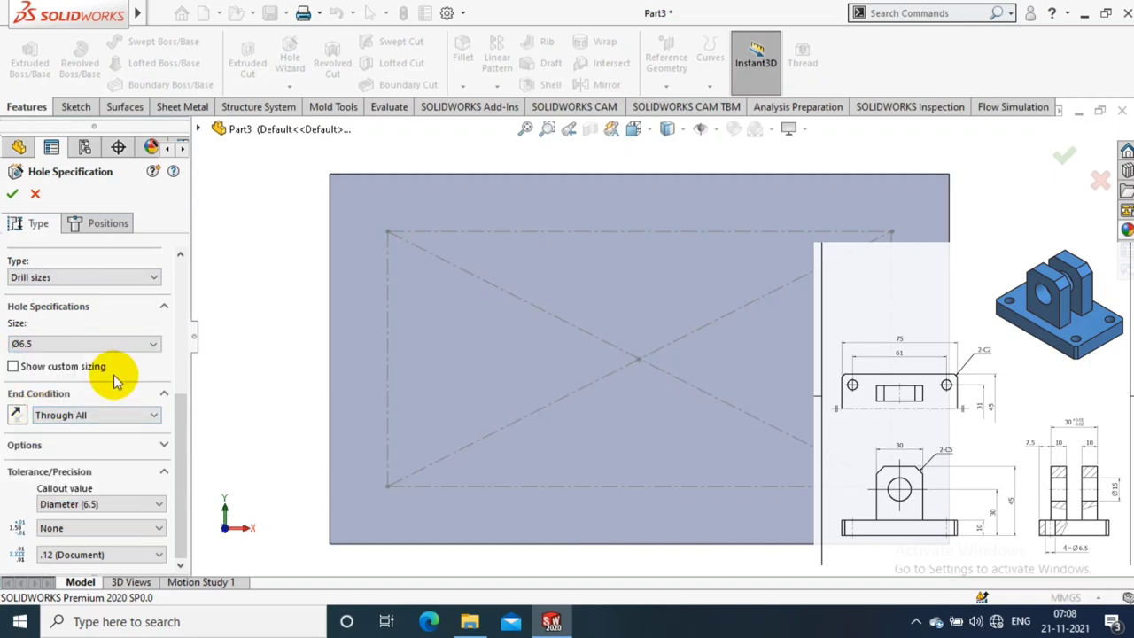
click(110, 226)
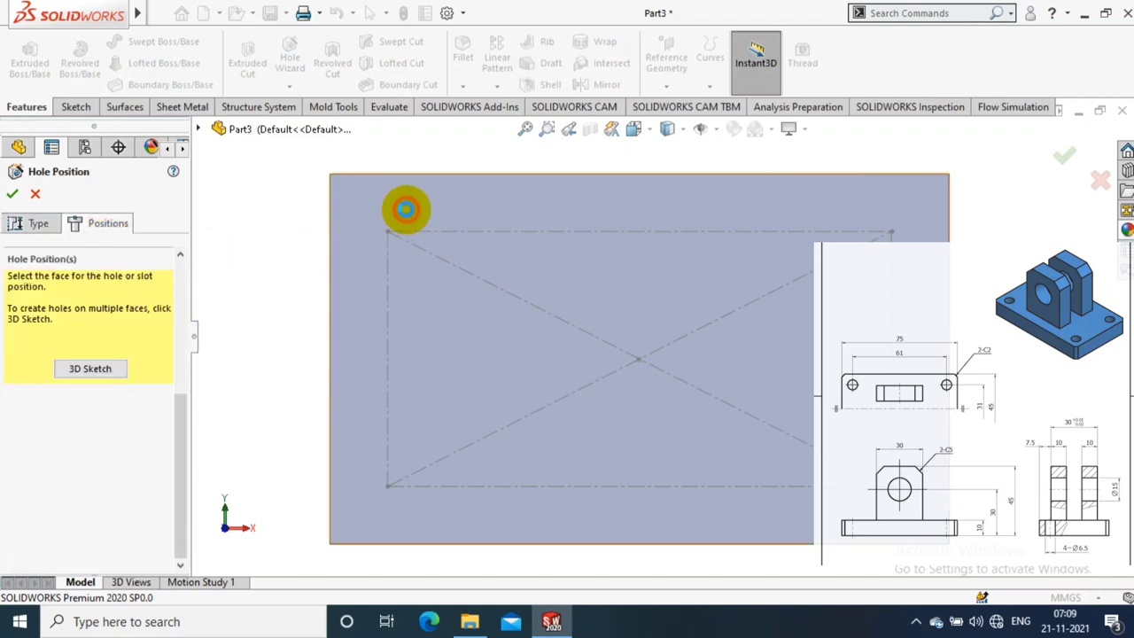
Place Ø6.5 hole points at the rectangle's top-left, top-right and bottom-left corners and confirm.
click(400, 217)
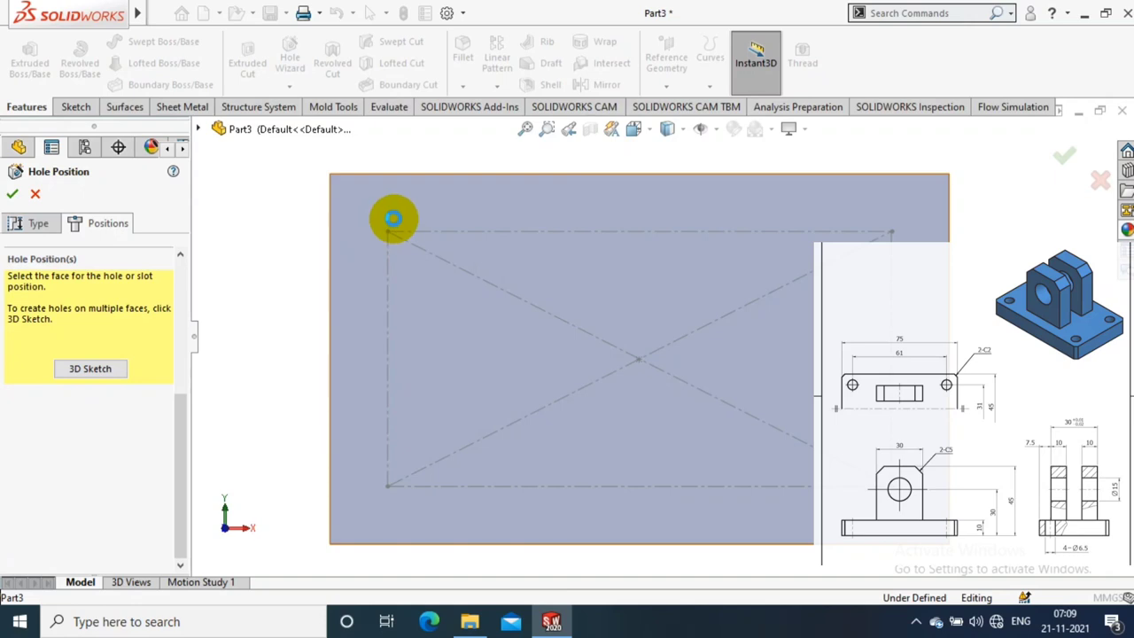
click(393, 218)
click(387, 232)
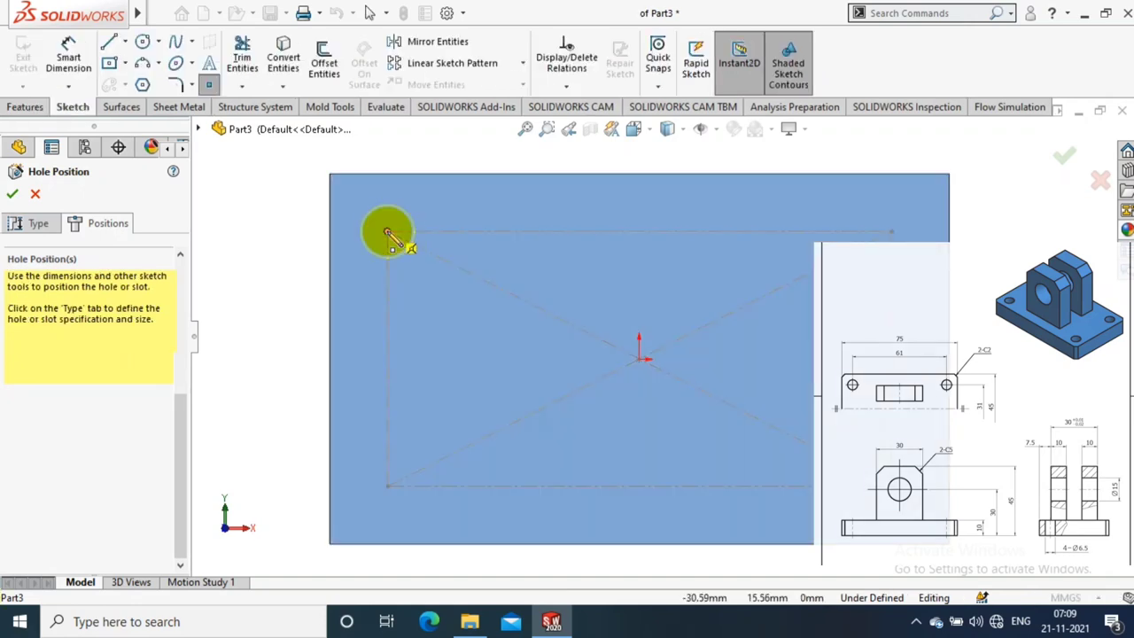
click(891, 233)
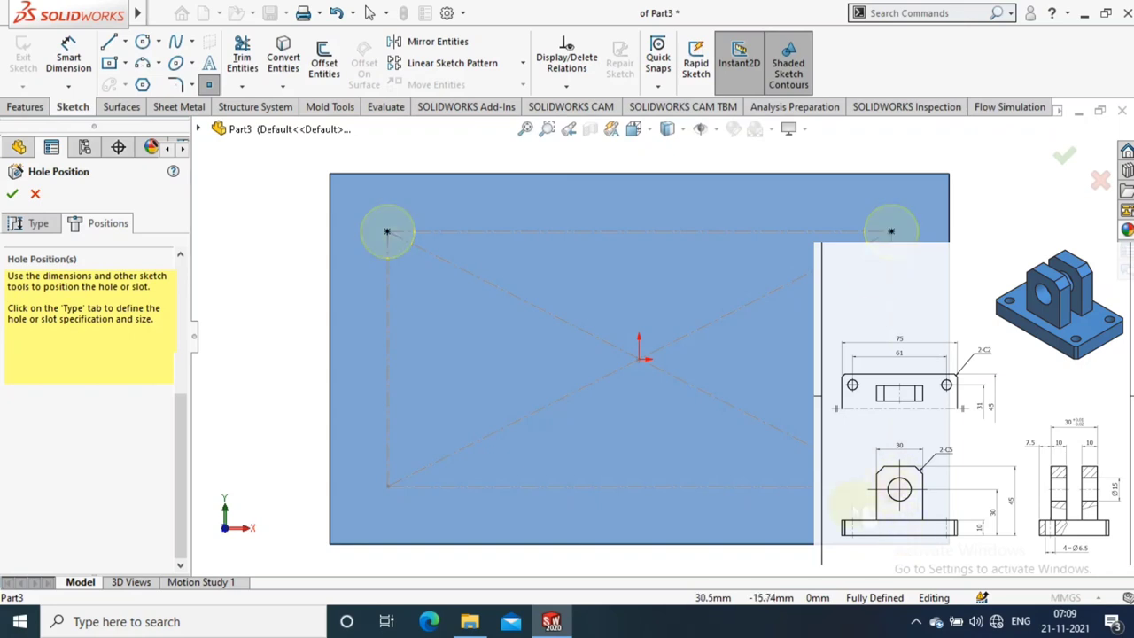
click(387, 486)
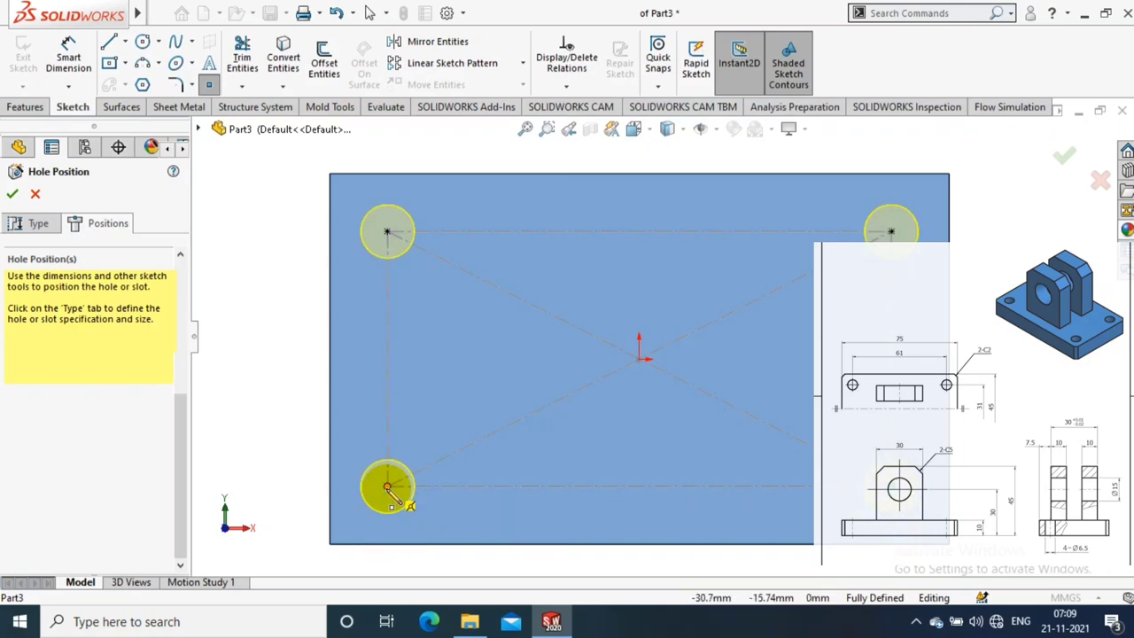
click(12, 193)
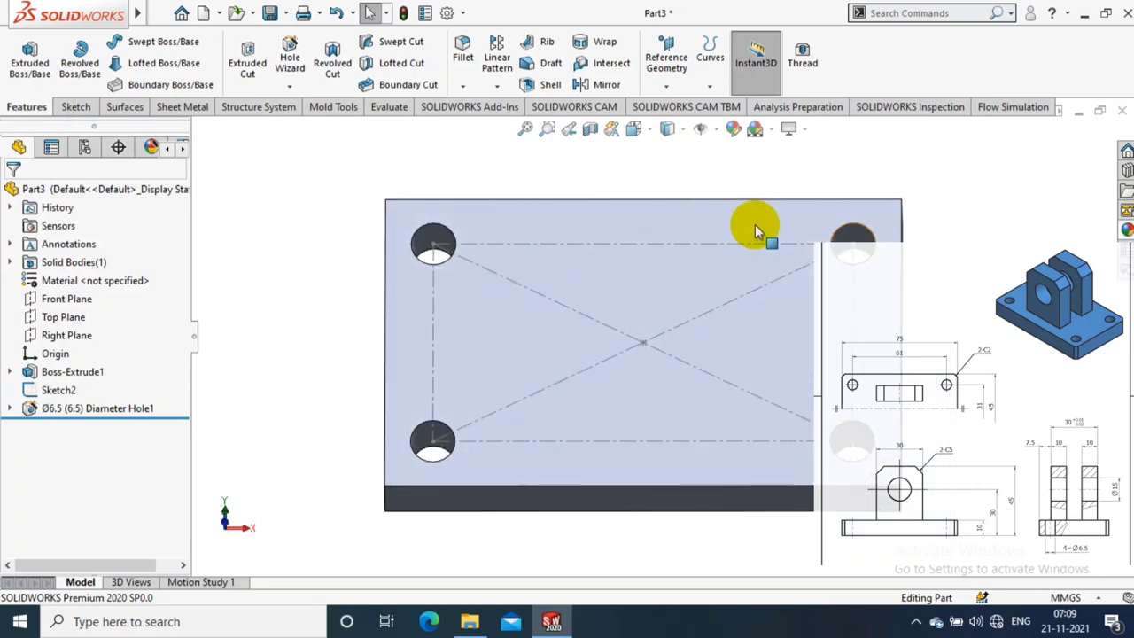
Start an equal-distance 2 mm chamfer on the first vertical corner edge.
click(463, 86)
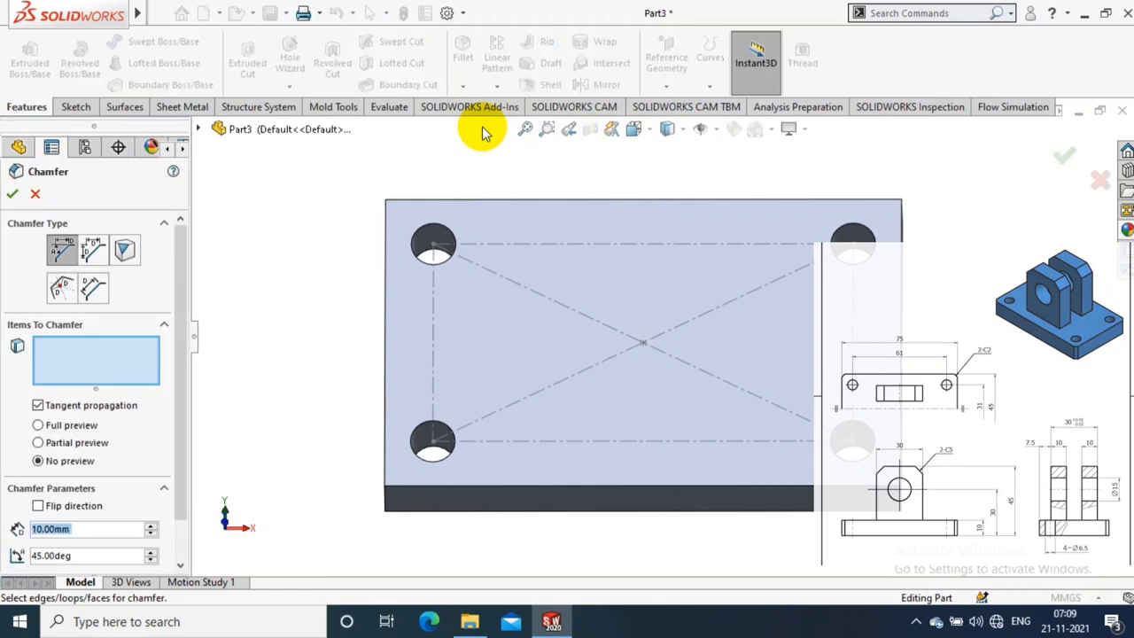
scroll(891, 482, down, 5)
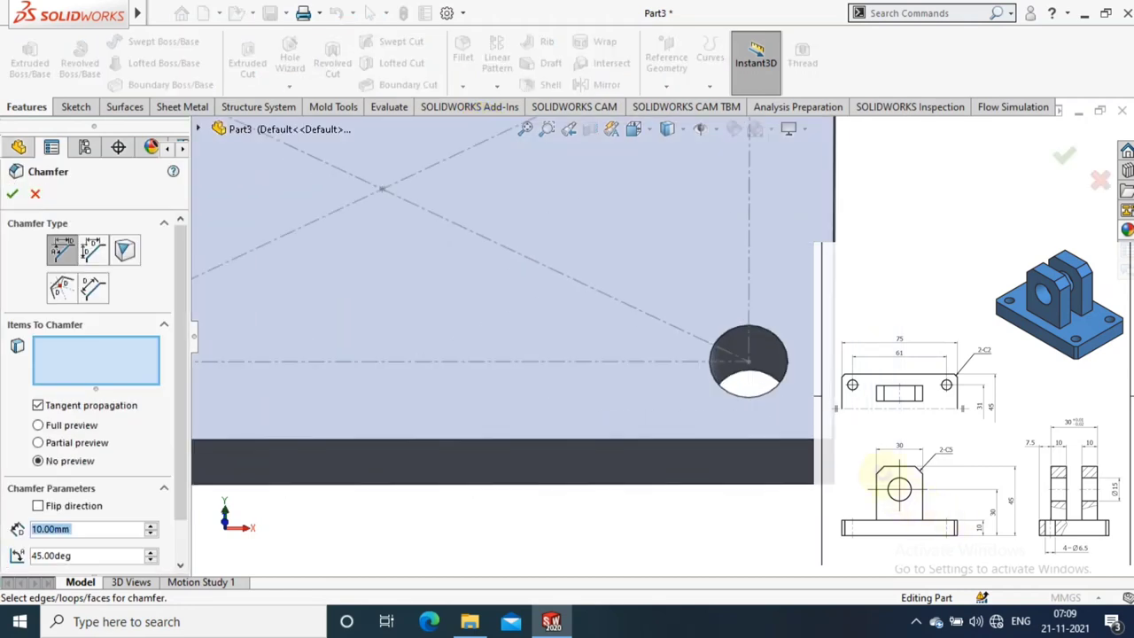
middle_drag(891, 481, 849, 468)
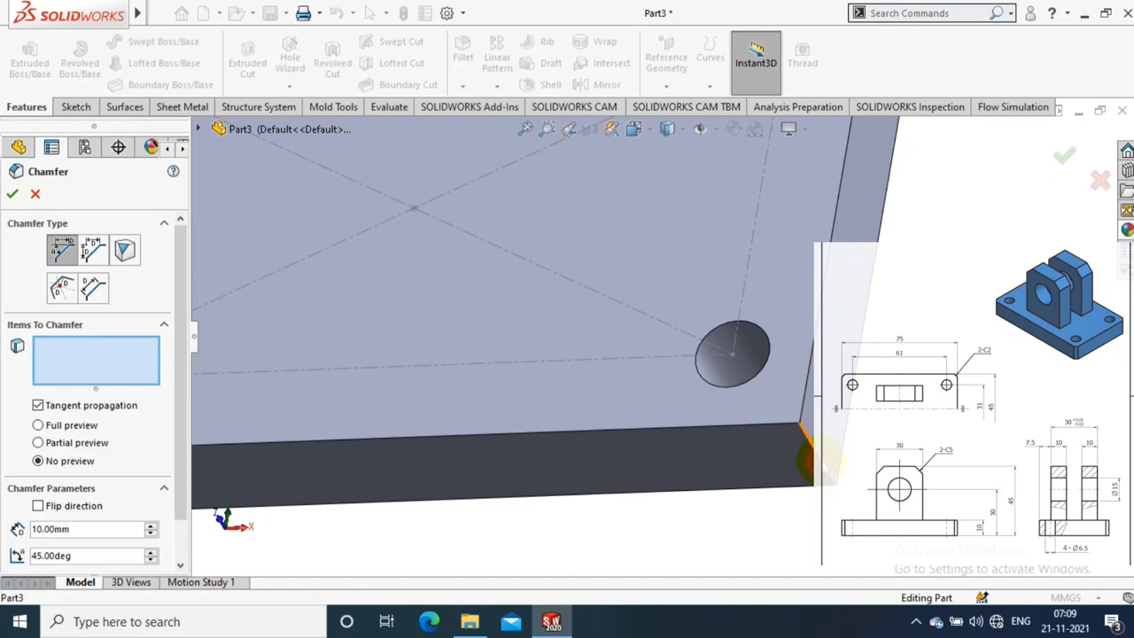
click(806, 452)
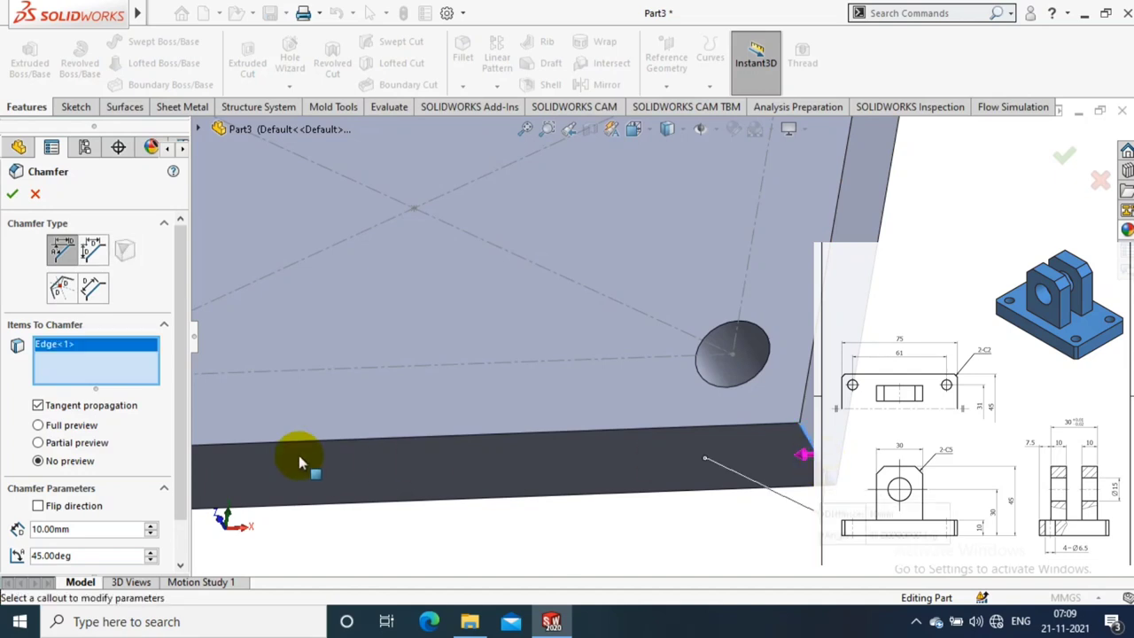
click(96, 250)
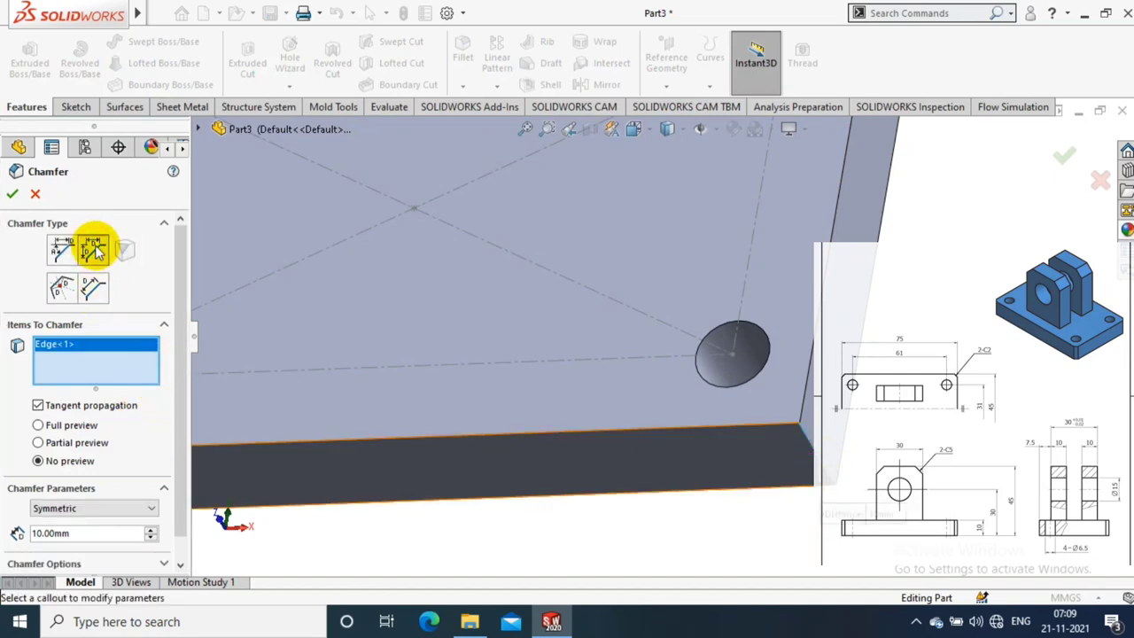
click(76, 533)
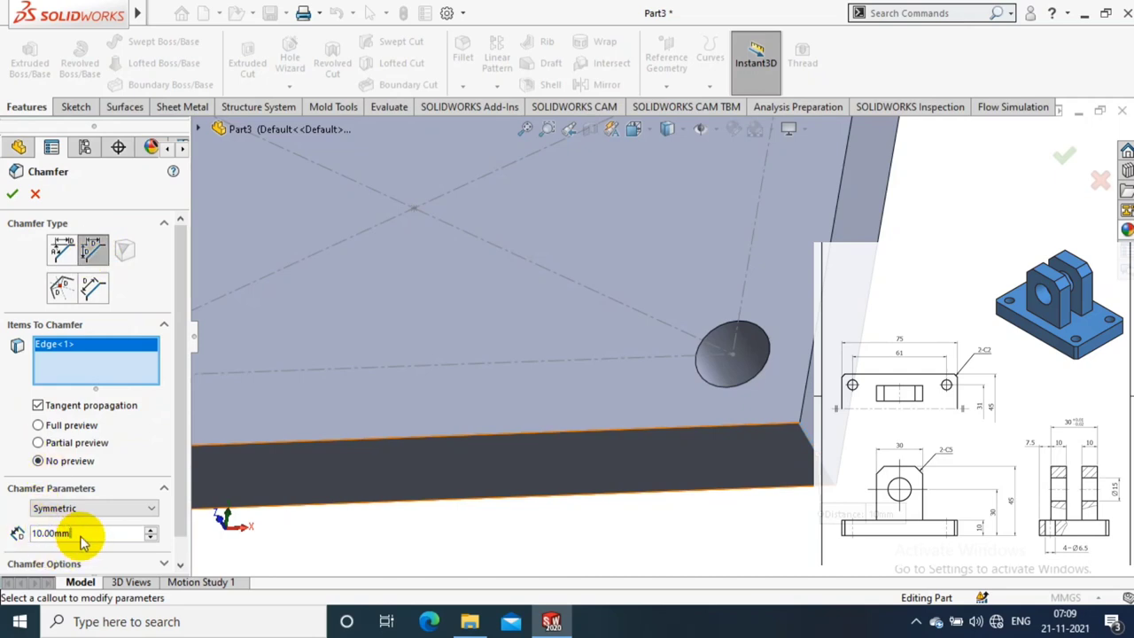
drag(74, 532, 18, 532)
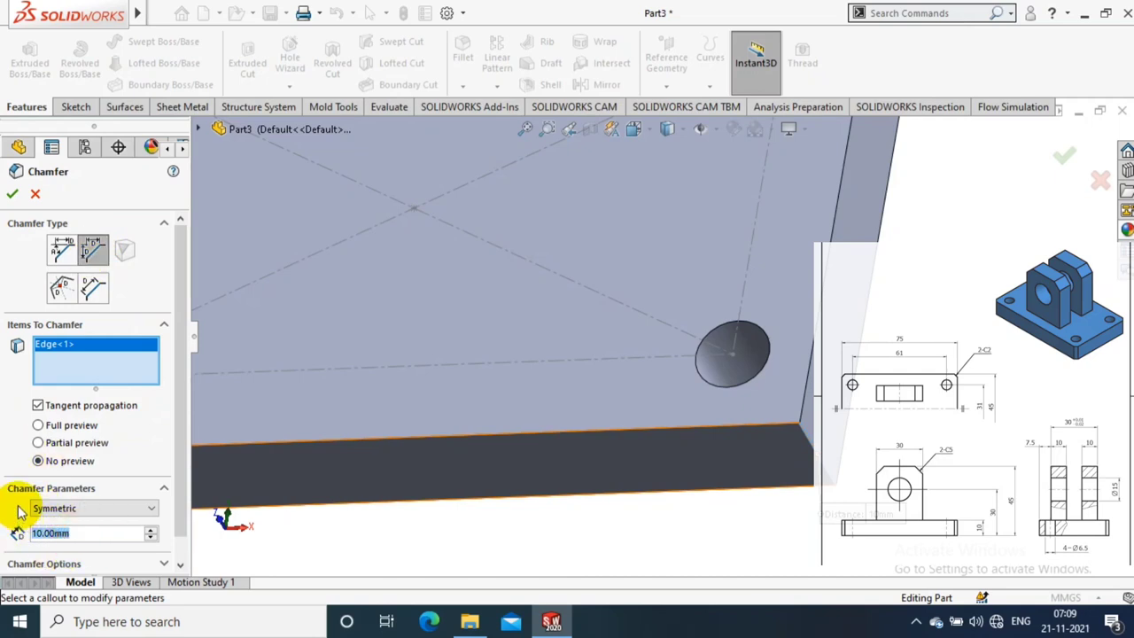
text(2)
key(Return)
Add the remaining three corner edges and apply the 2 mm chamfer.
scroll(555, 501, up, 2)
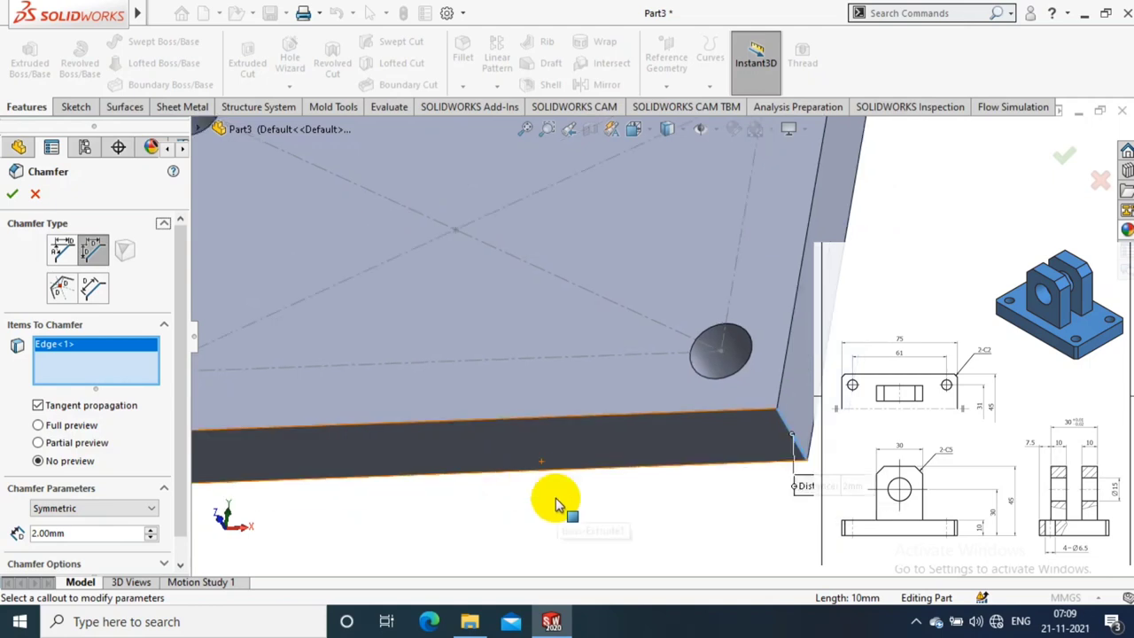
scroll(523, 492, up, 3)
middle_drag(228, 367, 245, 342)
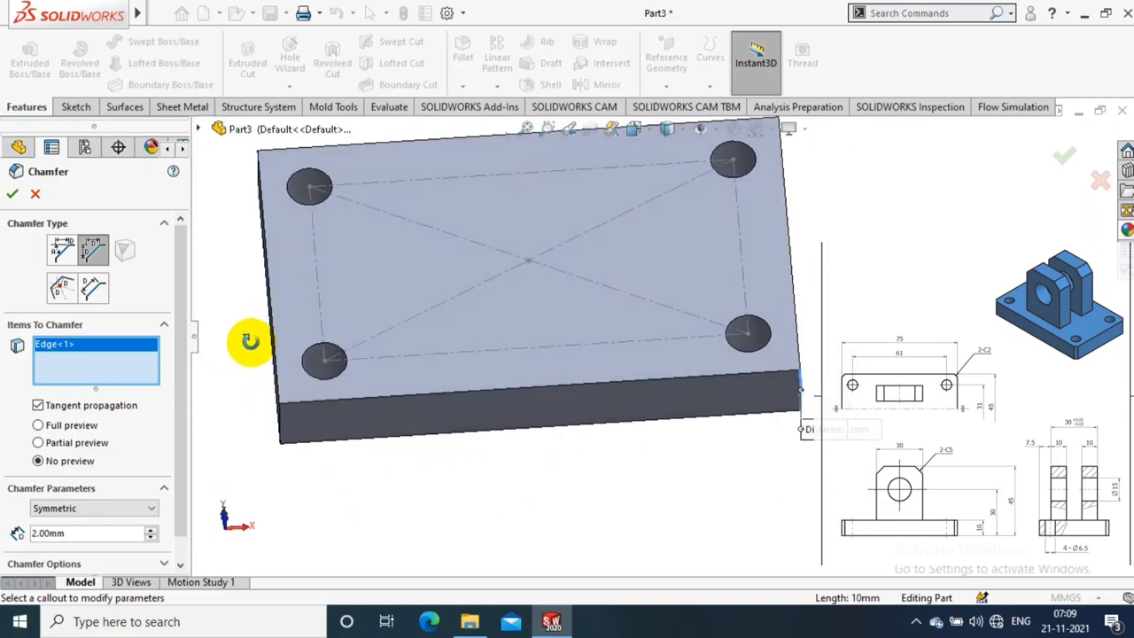
click(278, 427)
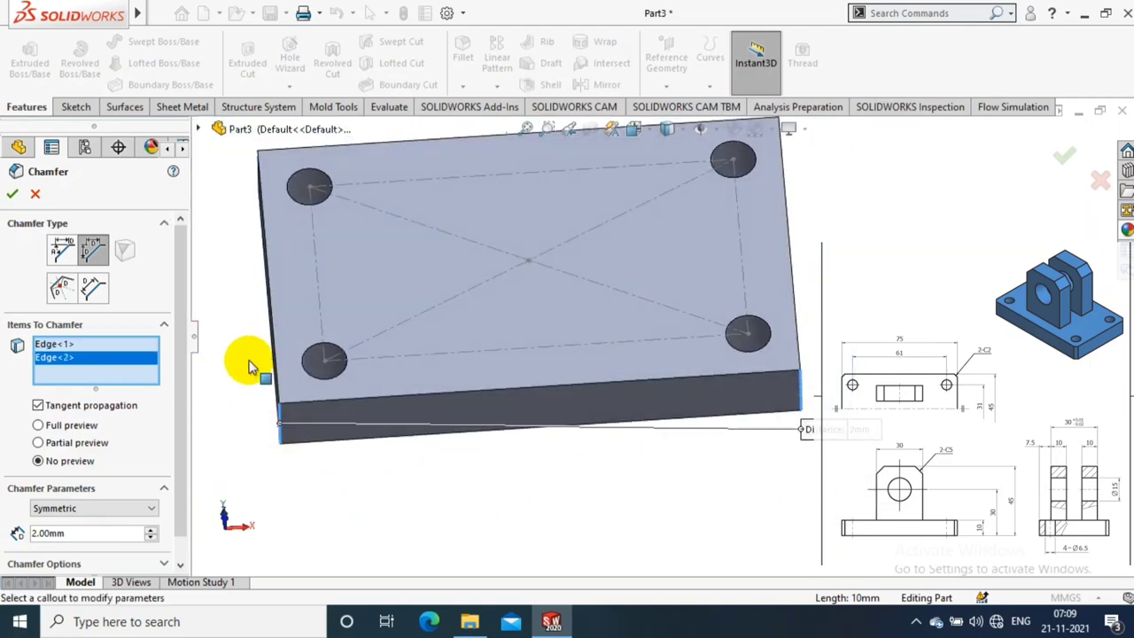
mouse_move(250, 367)
middle_down()
mouse_move(322, 346)
mouse_move(472, 257)
mouse_move(519, 299)
middle_up()
click(244, 363)
click(542, 365)
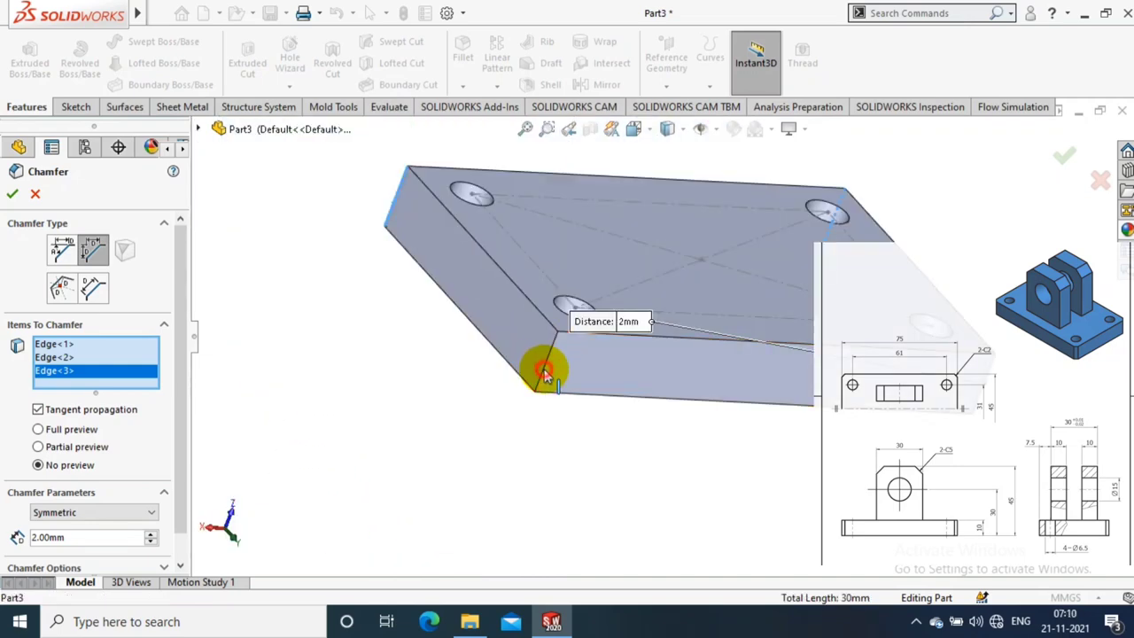
click(13, 193)
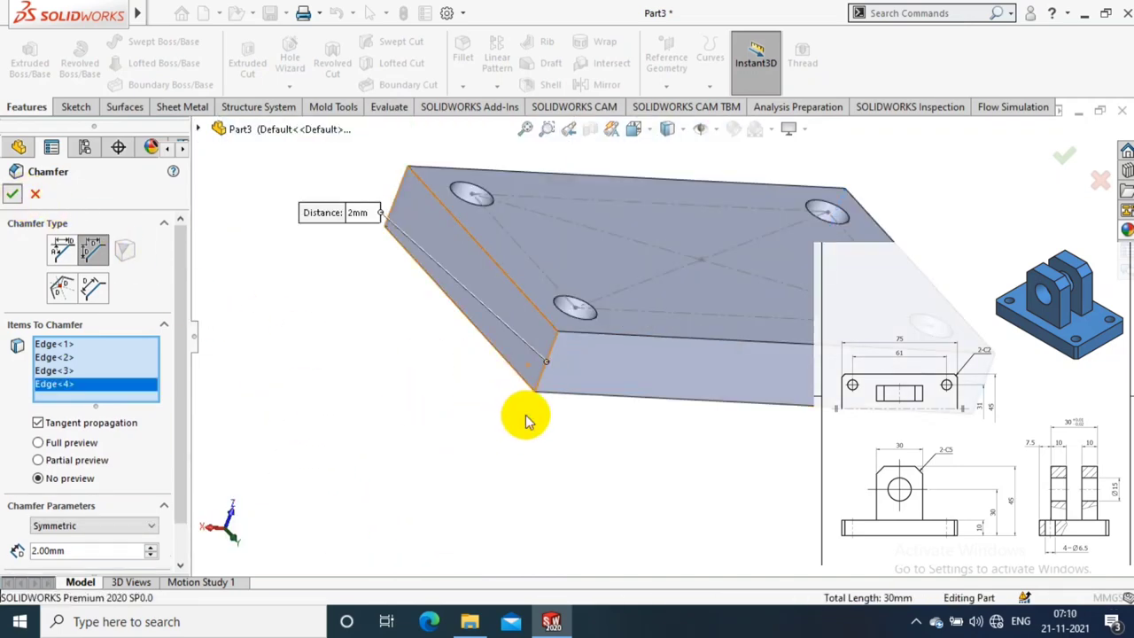
Turn the view normal to the plate's top face.
mouse_move(519, 459)
middle_down()
mouse_move(739, 431)
mouse_move(785, 278)
mouse_move(770, 286)
middle_up()
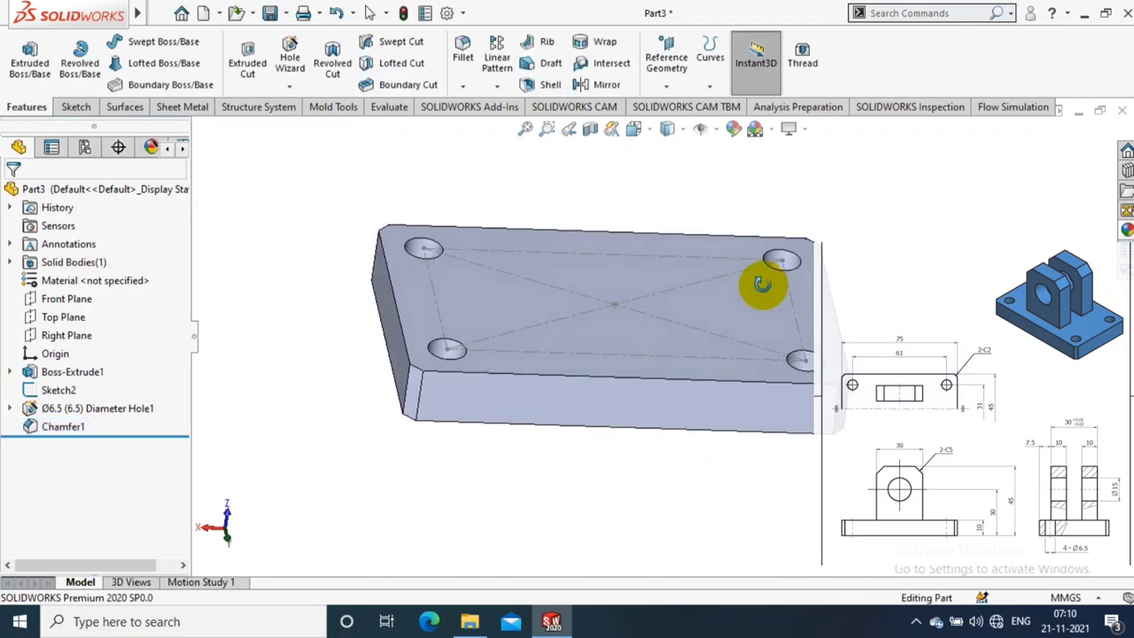
right_click(712, 281)
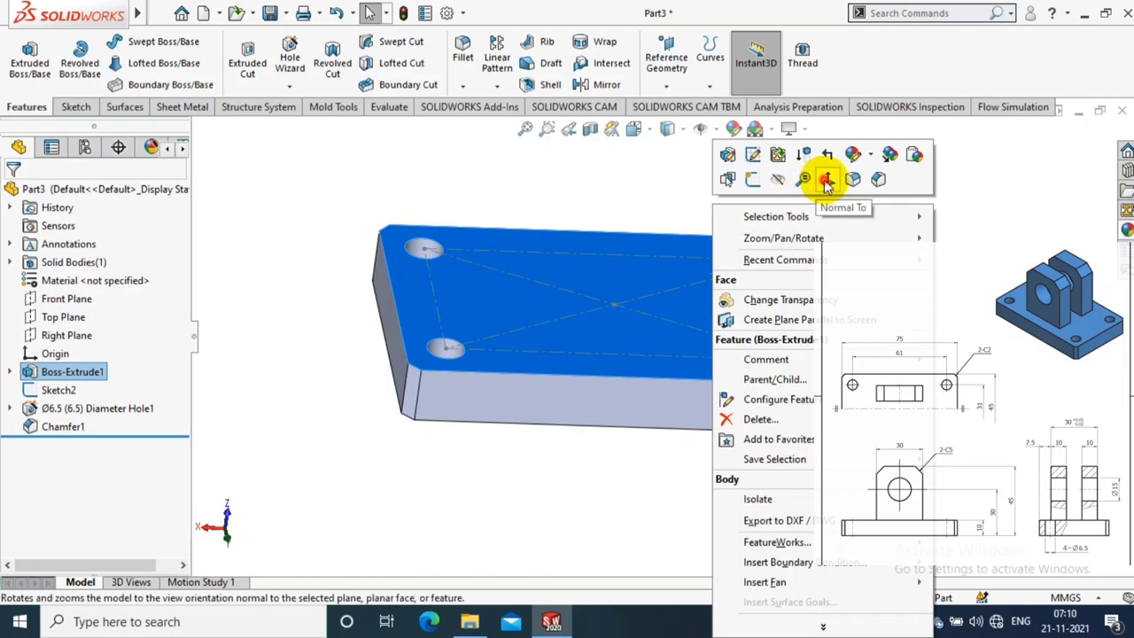
click(819, 182)
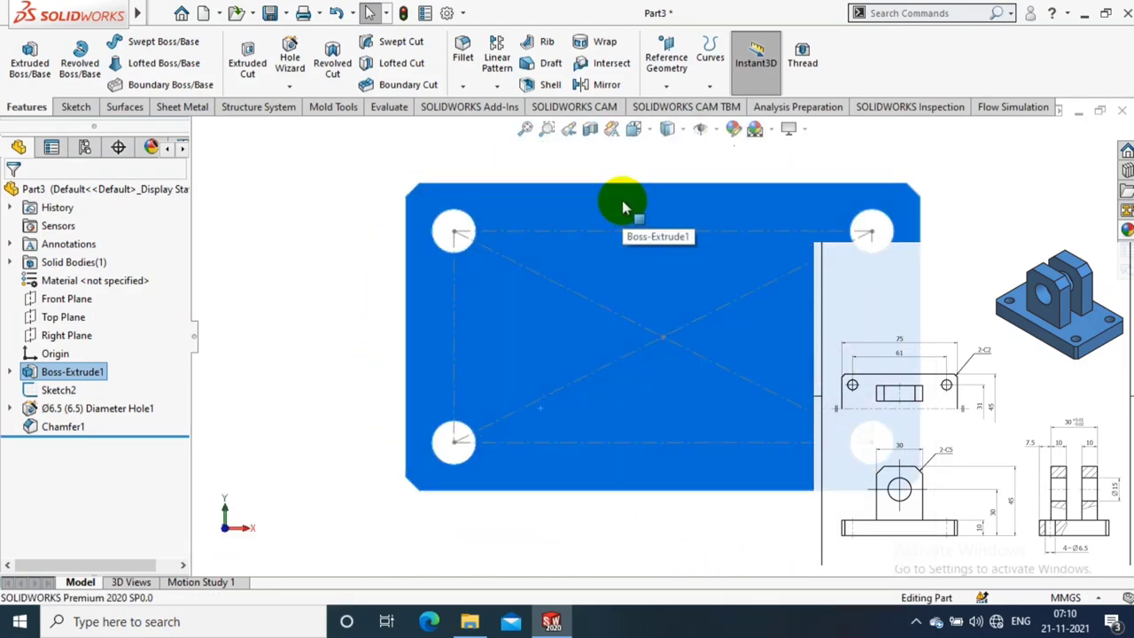
click(76, 107)
Draw a center rectangle above the origin on the top face and dimension its width 30 mm.
click(24, 55)
click(124, 63)
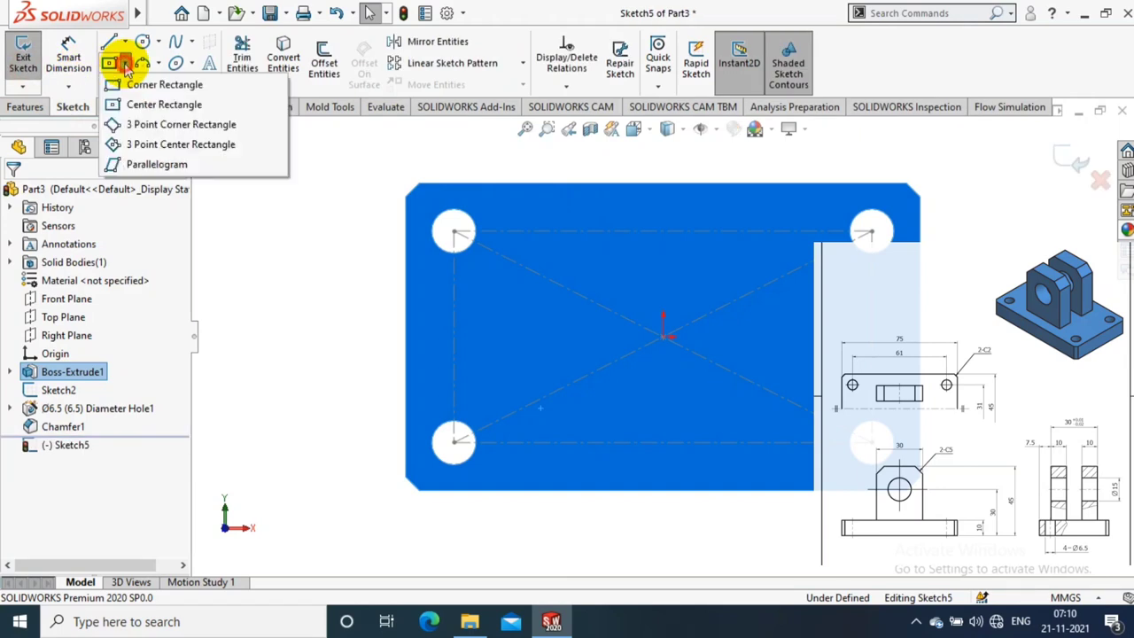
click(169, 104)
click(664, 278)
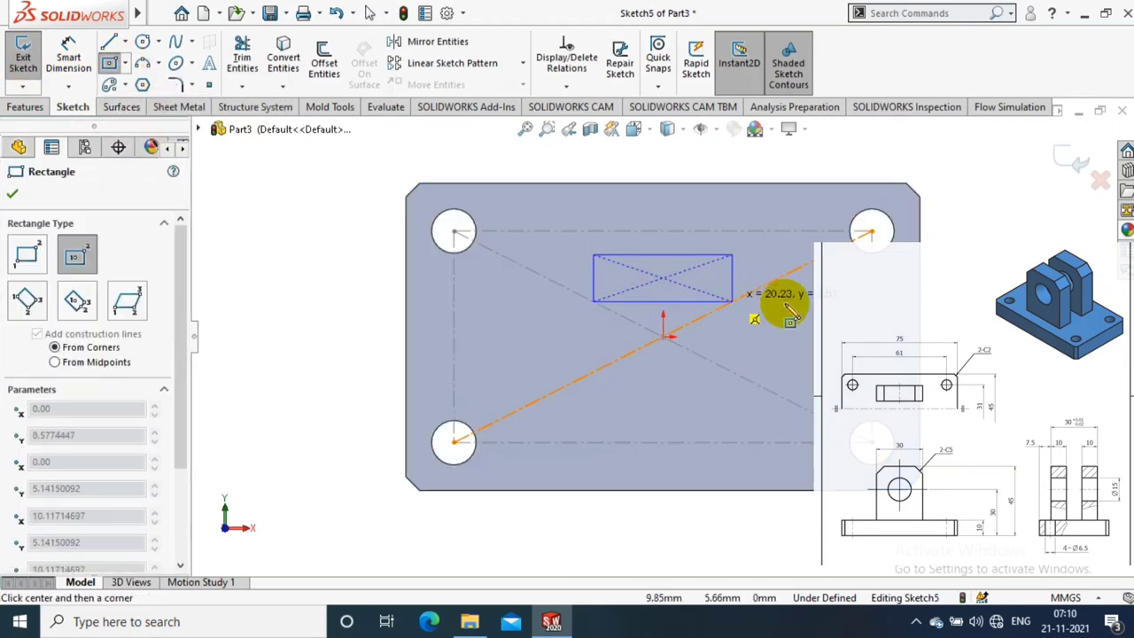
click(811, 300)
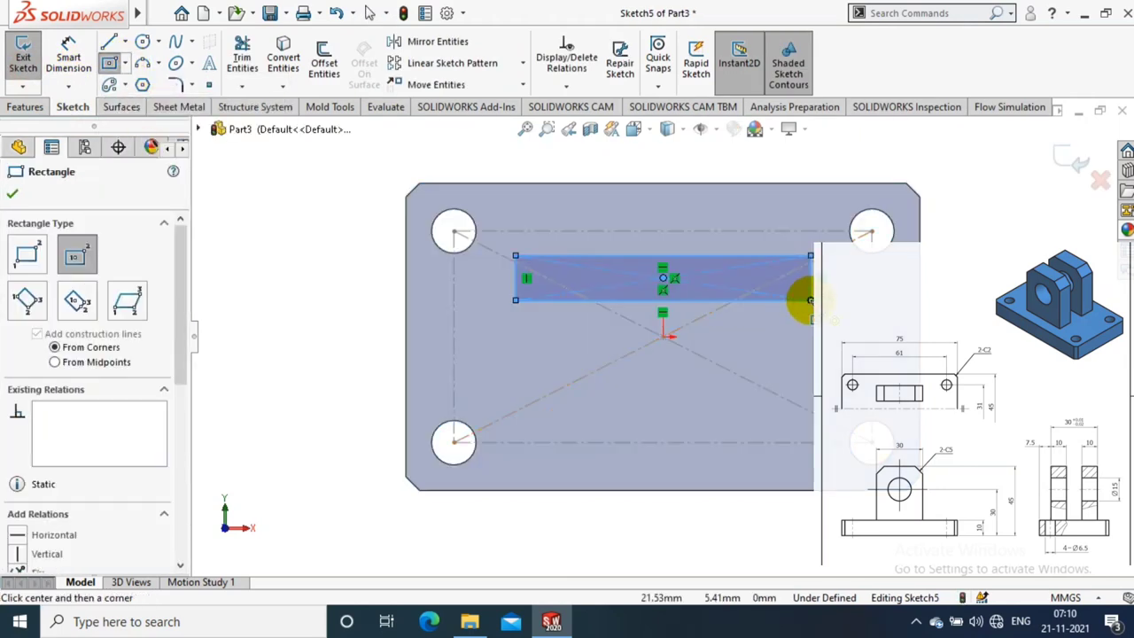
click(78, 63)
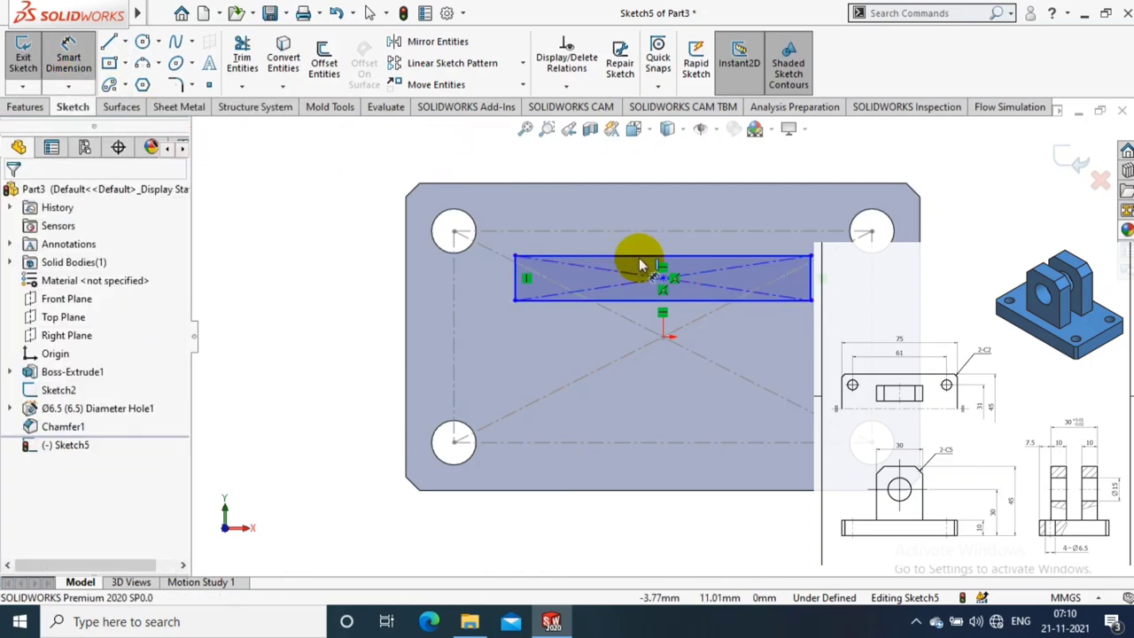
click(646, 257)
click(653, 200)
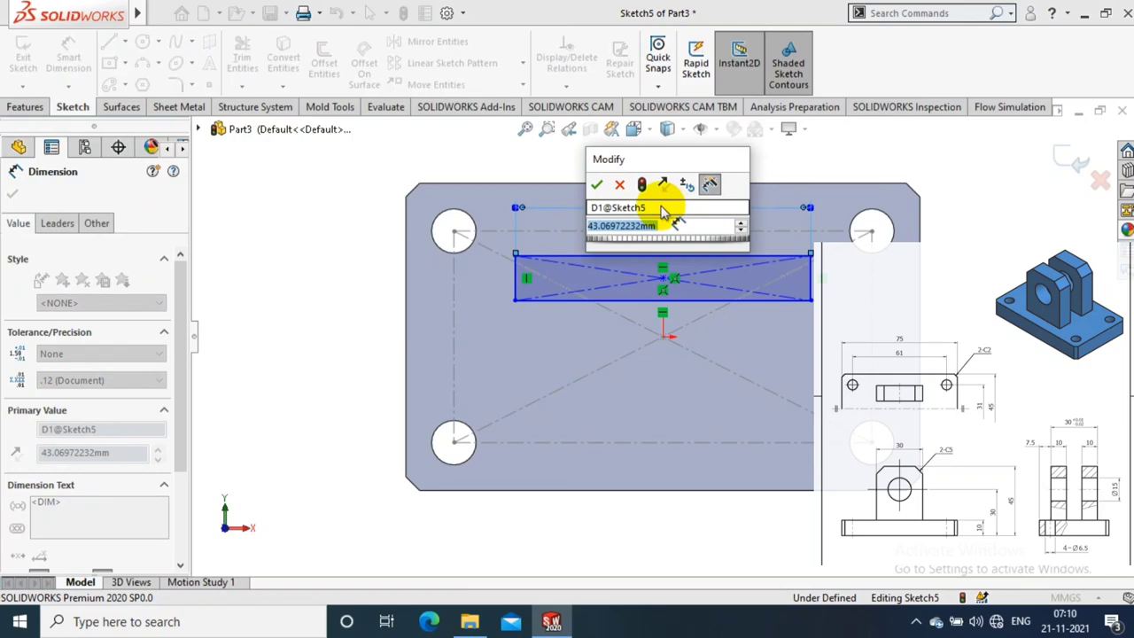
text(30)
key(Return)
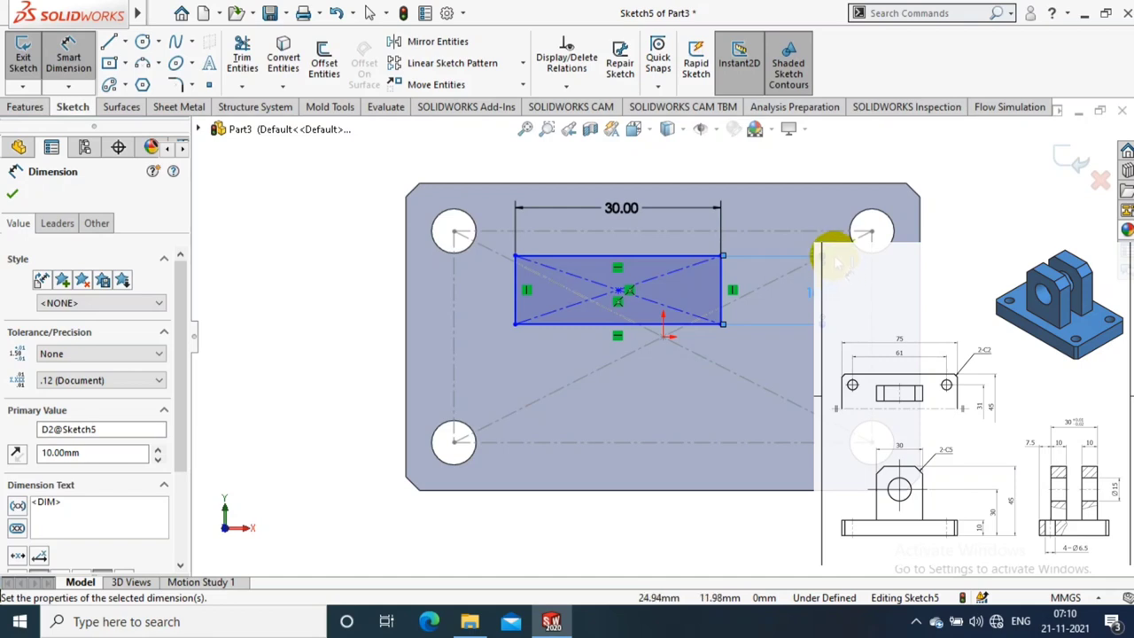
Draw a vertical centerline from the origin and make the rectangle's side edges symmetric about it.
click(124, 41)
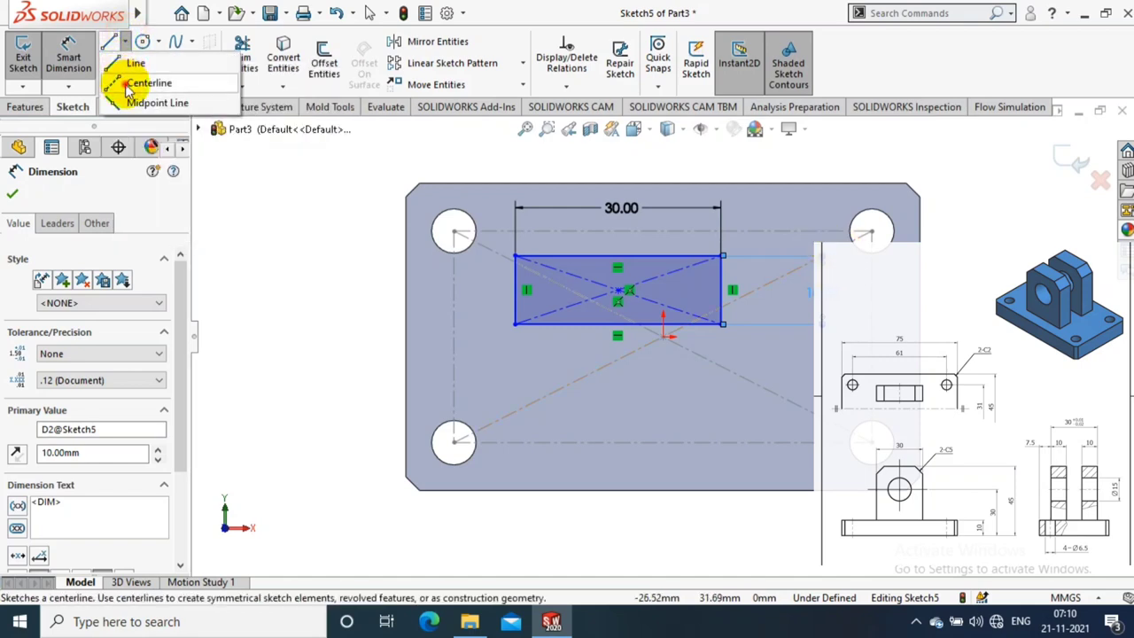
click(146, 84)
click(665, 423)
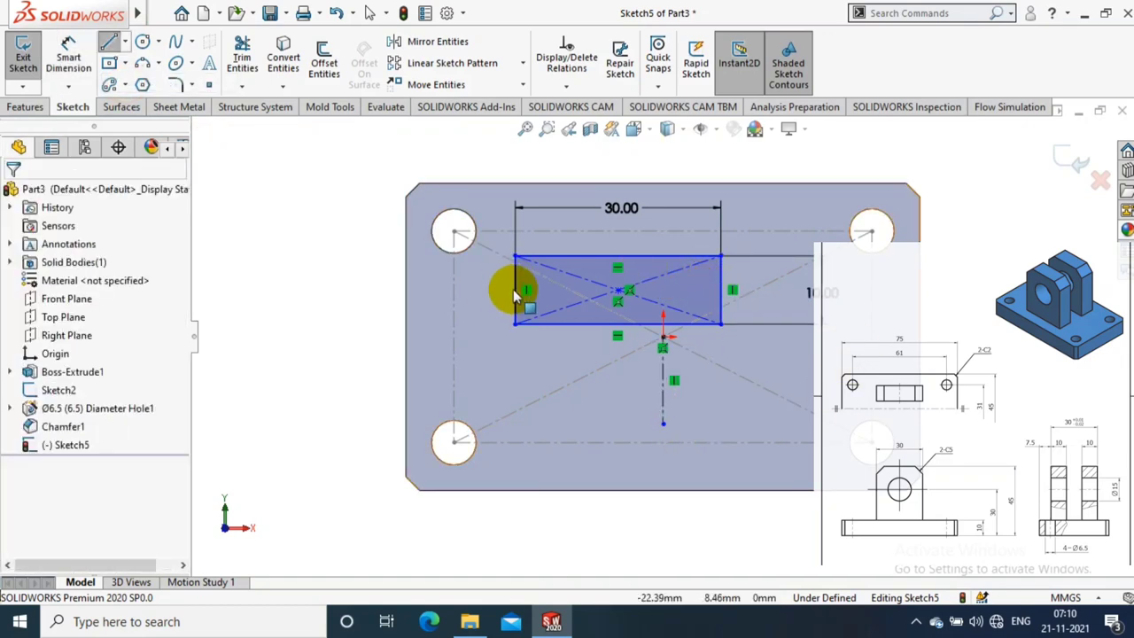
key(Escape)
click(517, 288)
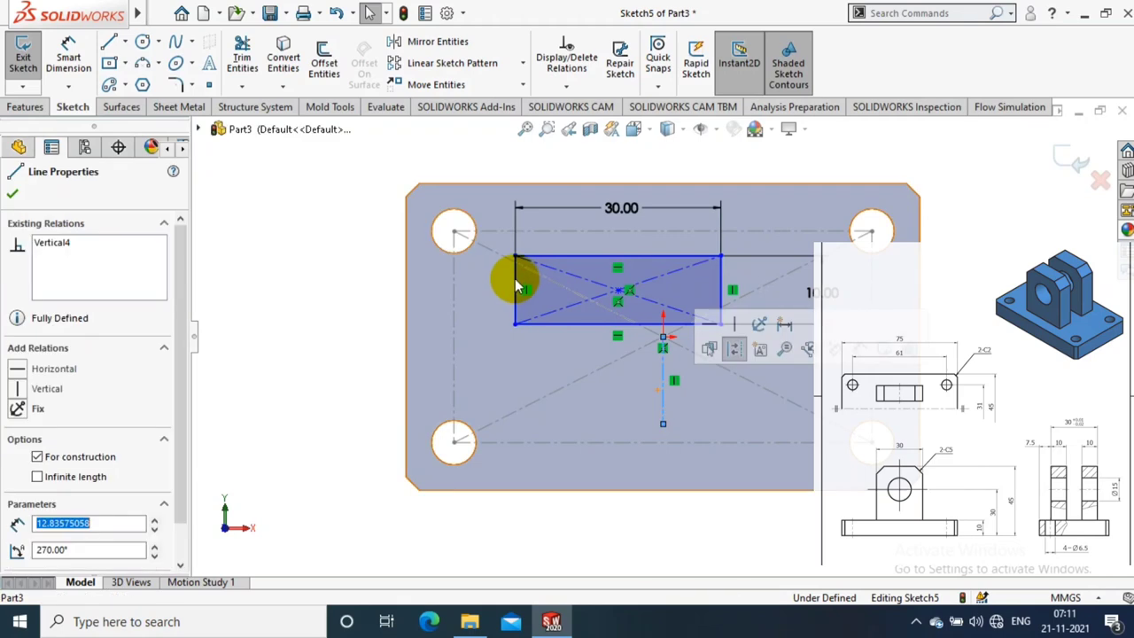
ctrl+click(721, 283)
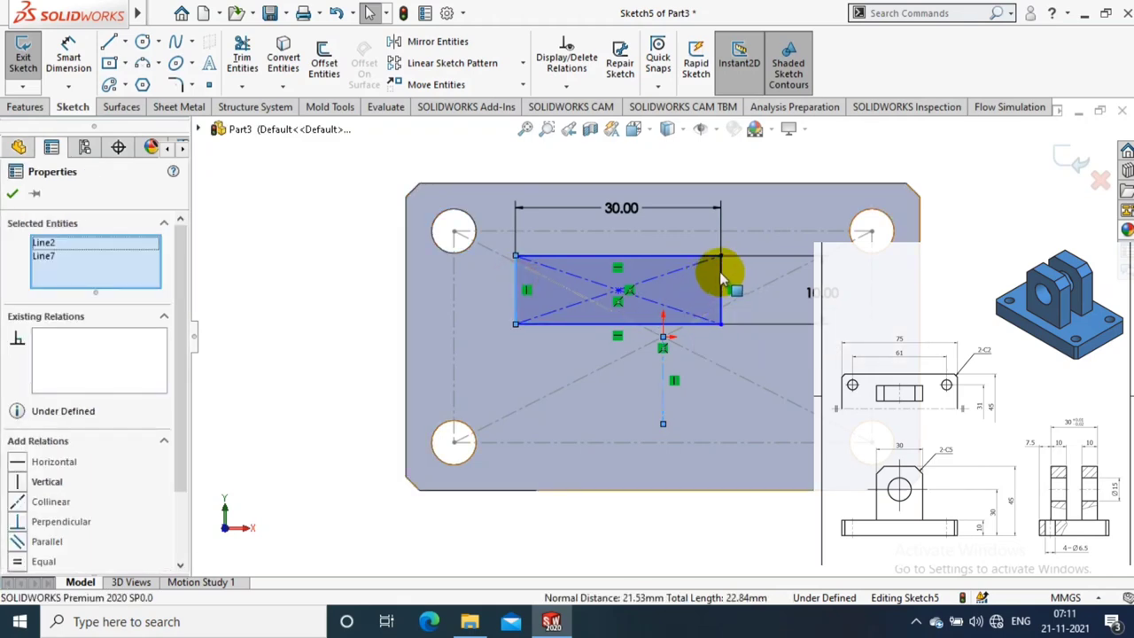
ctrl+click(663, 381)
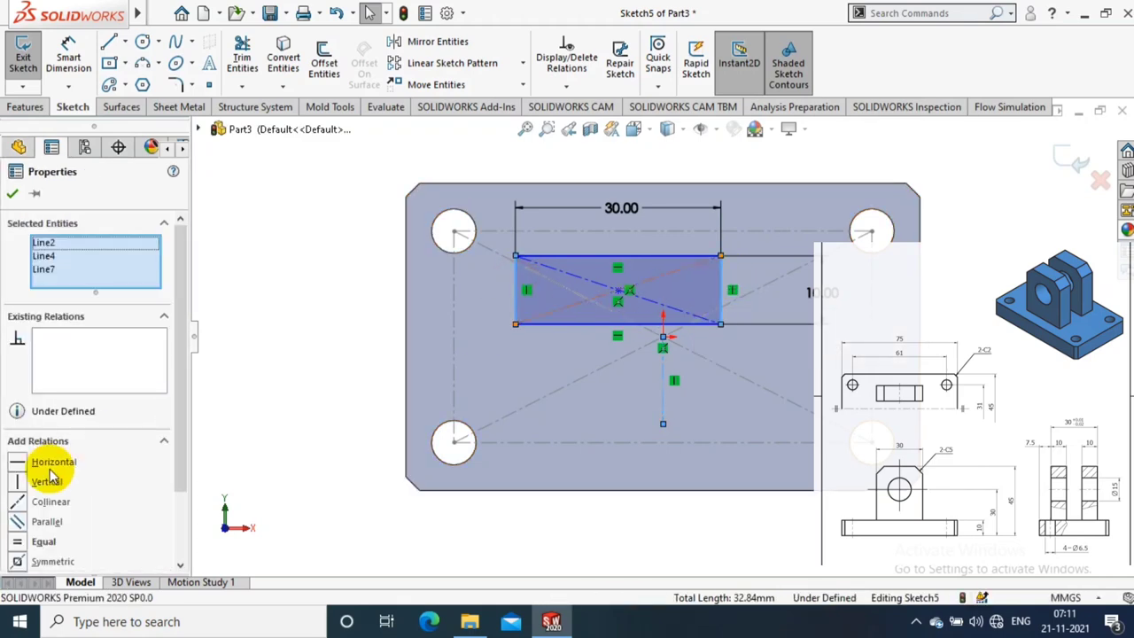
click(40, 562)
click(12, 193)
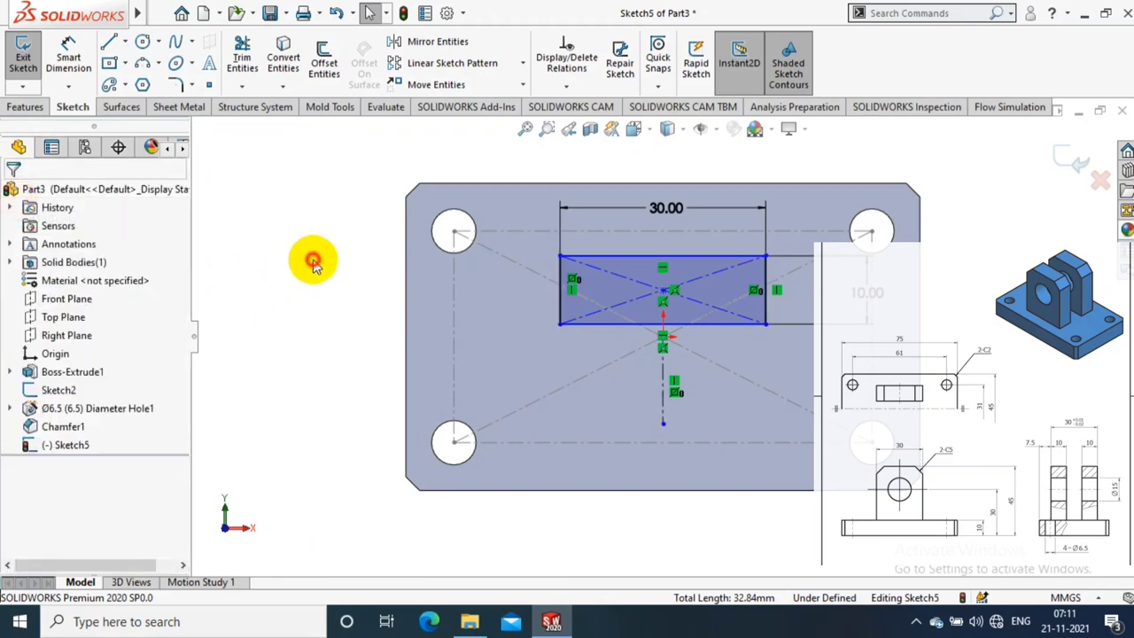
Dimension the rectangle's offset from the origin to 5 mm.
click(71, 78)
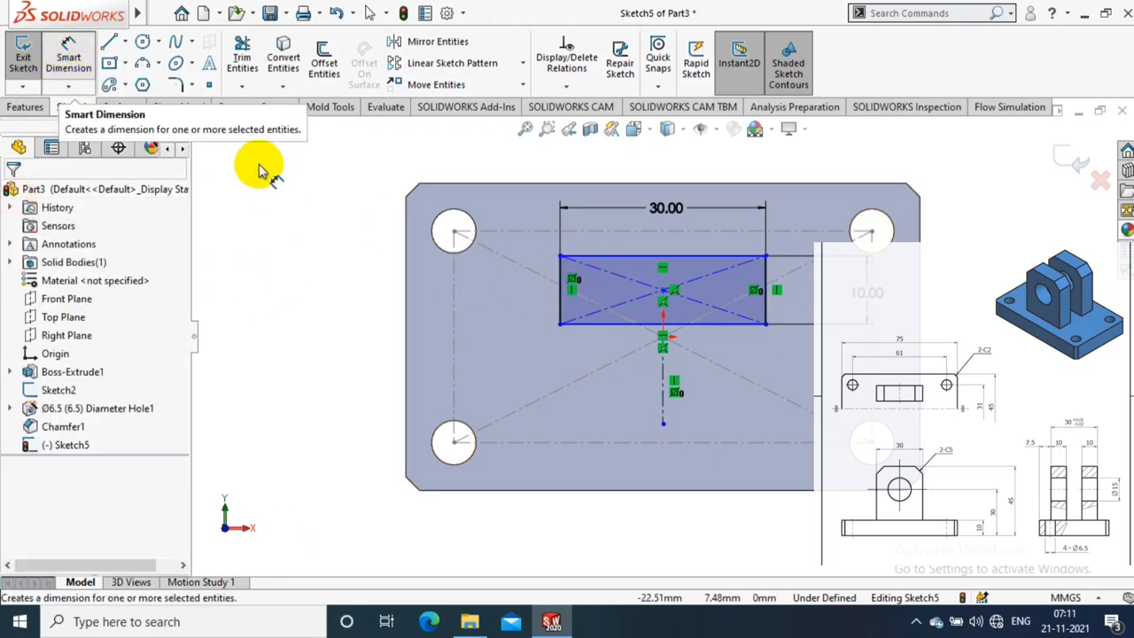
scroll(771, 282, down, 3)
click(589, 376)
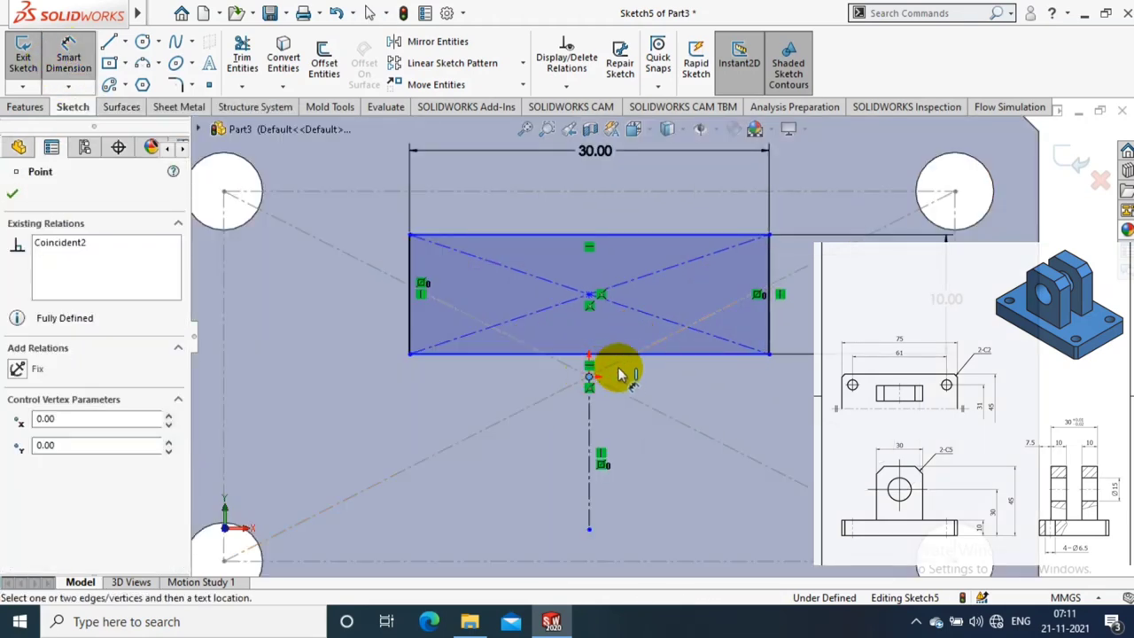
click(793, 376)
scroll(660, 336, up, 2)
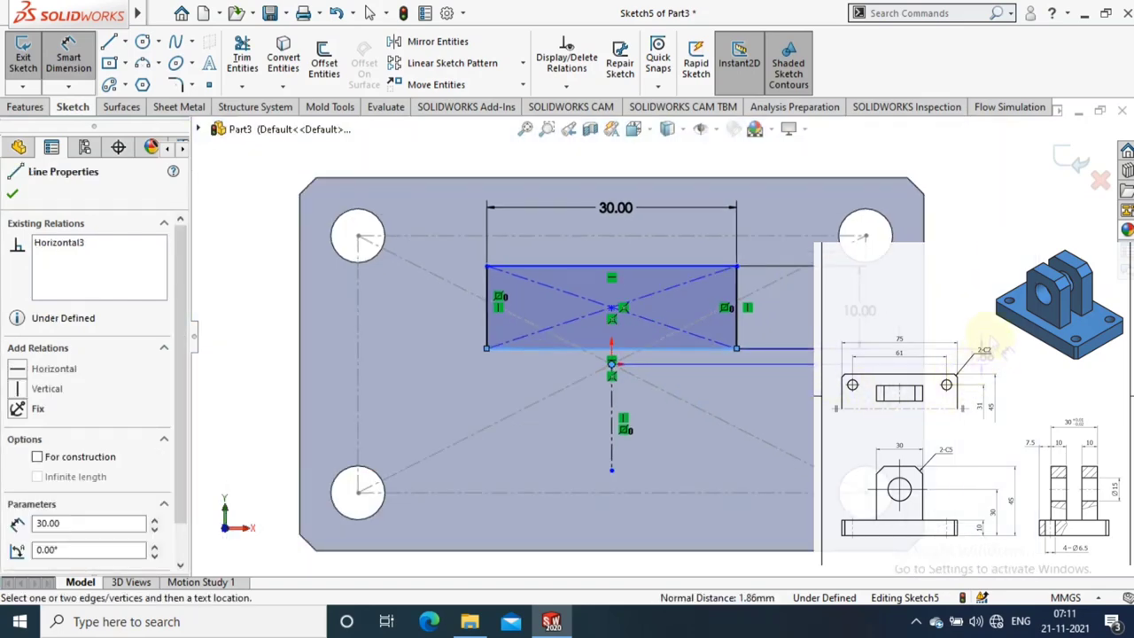
click(859, 310)
scroll(873, 222, up, 2)
text(5)
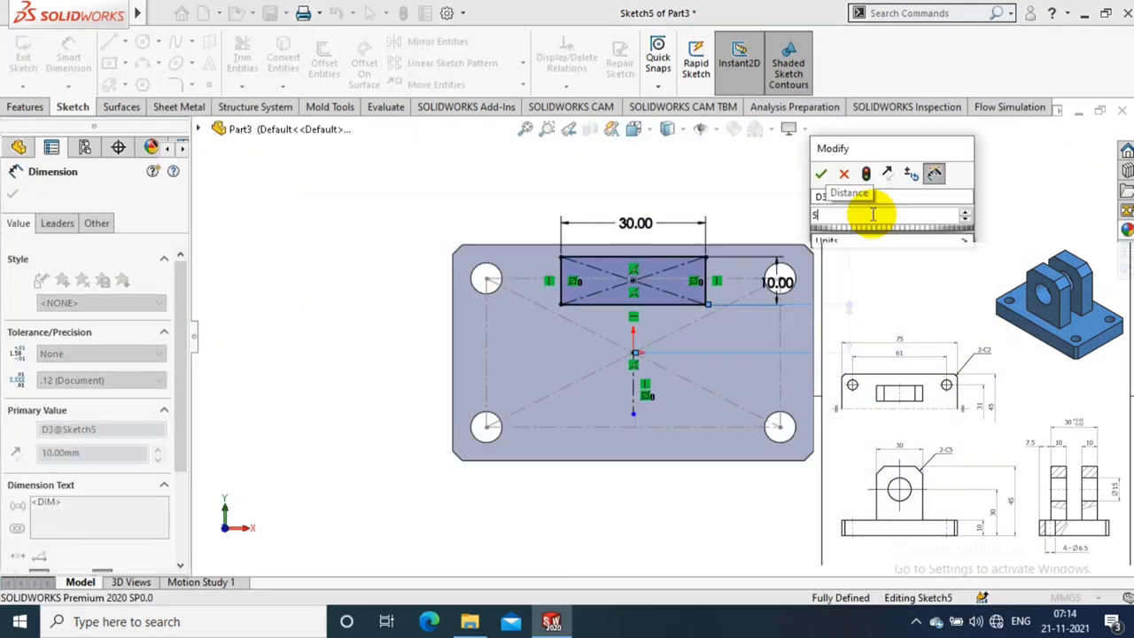
key(Return)
key(Escape)
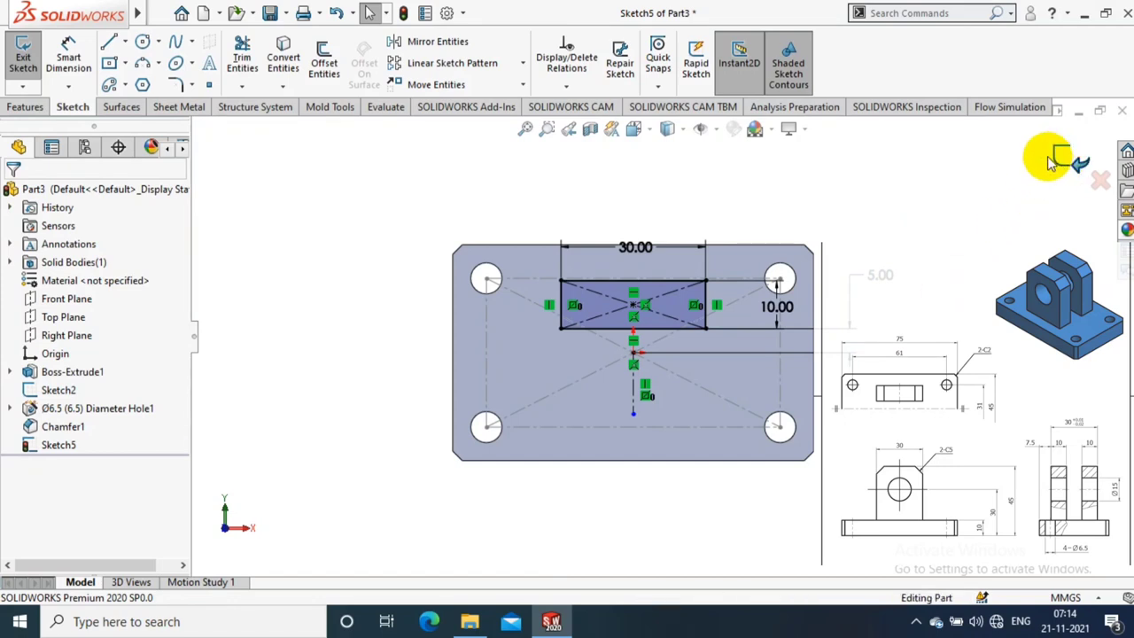
Exit Sketch5 and extrude its 30 × 10 mm rectangle 35 mm as Boss-Extrude2.
click(1064, 168)
click(35, 106)
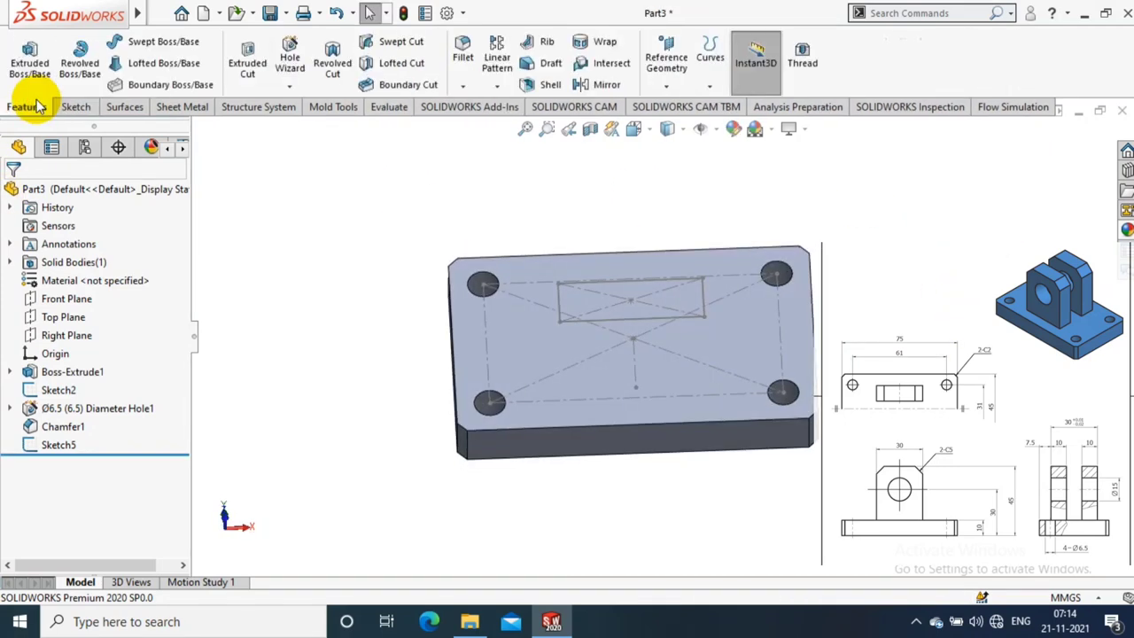
click(29, 60)
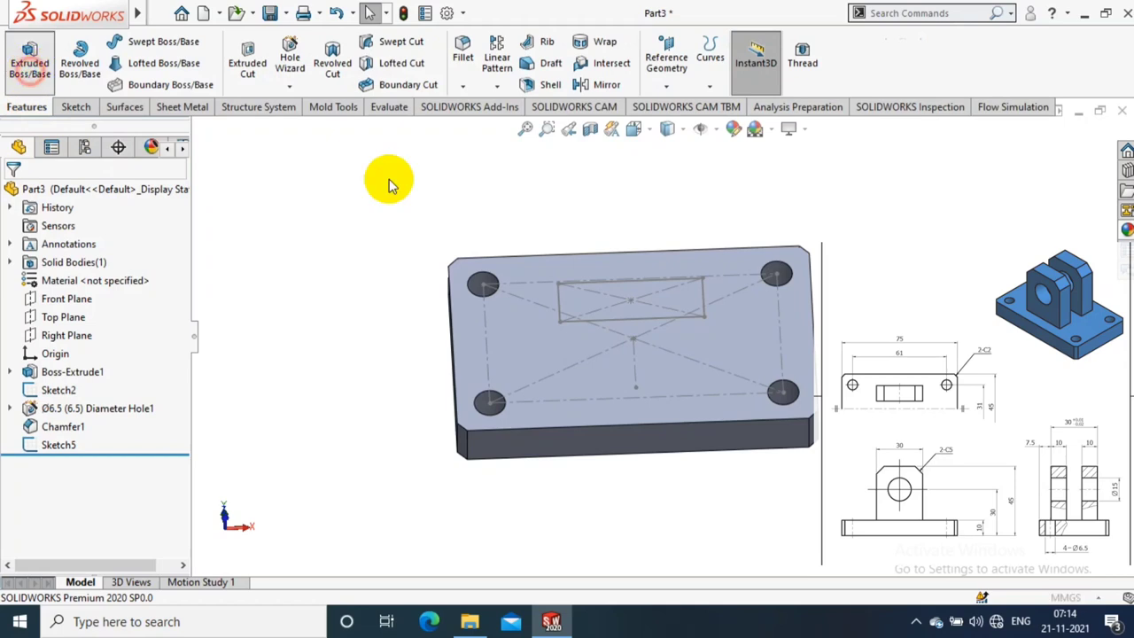
click(660, 319)
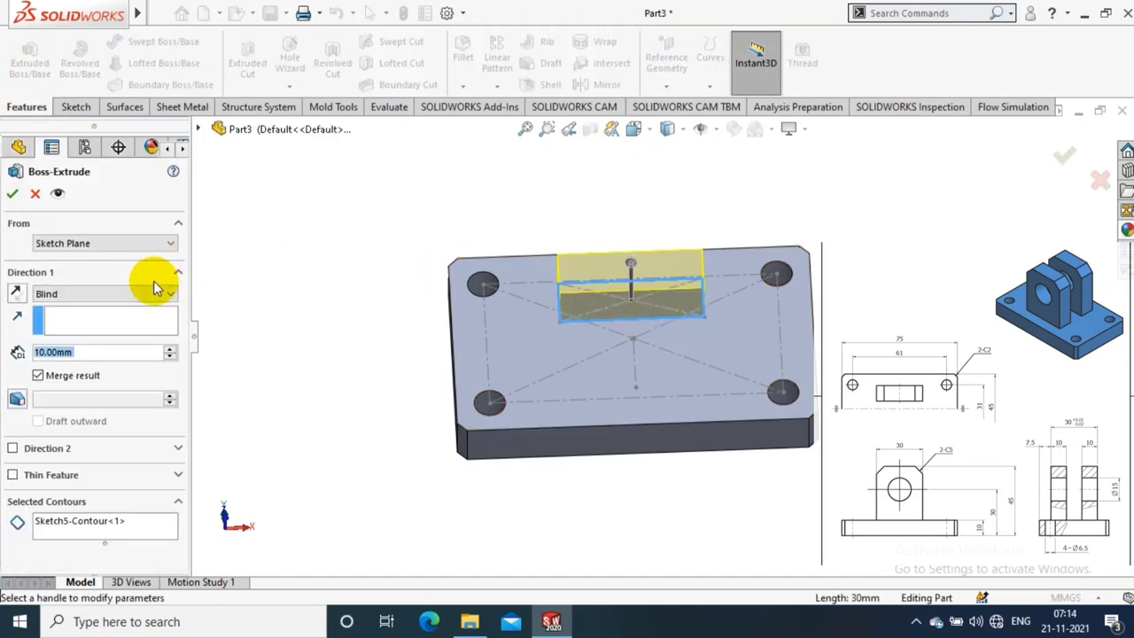
text(35)
key(Return)
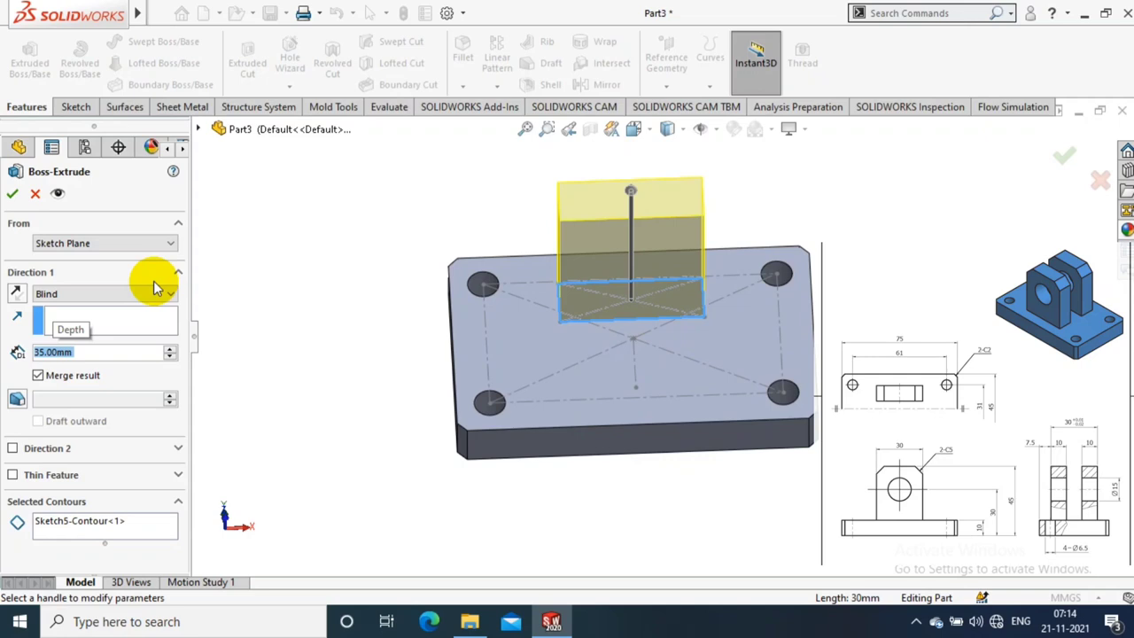
key(Return)
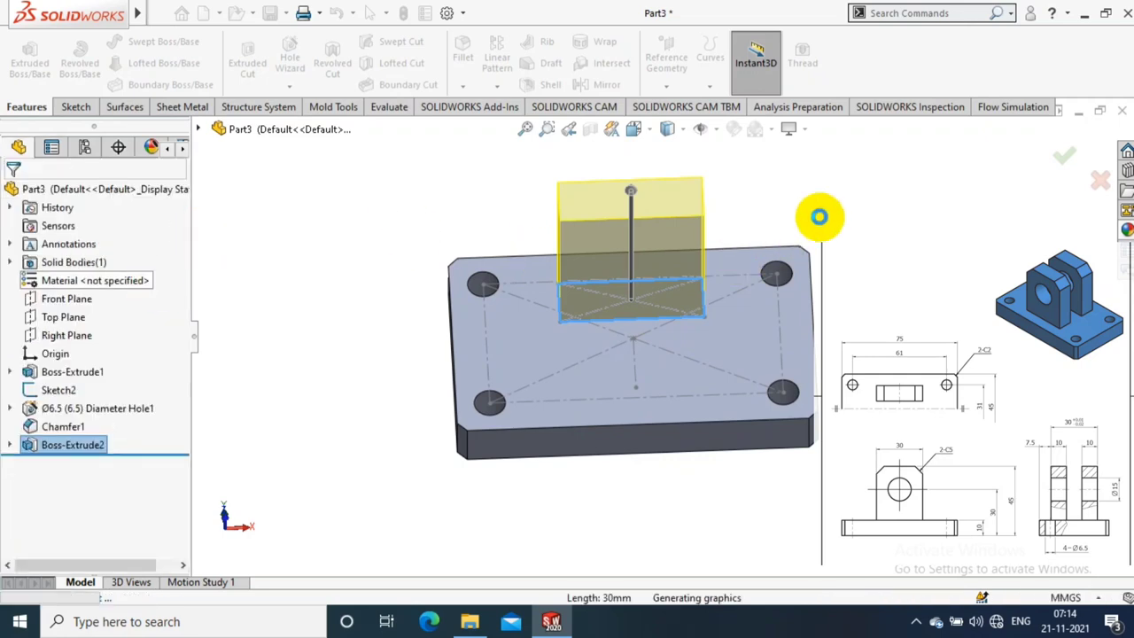
click(837, 204)
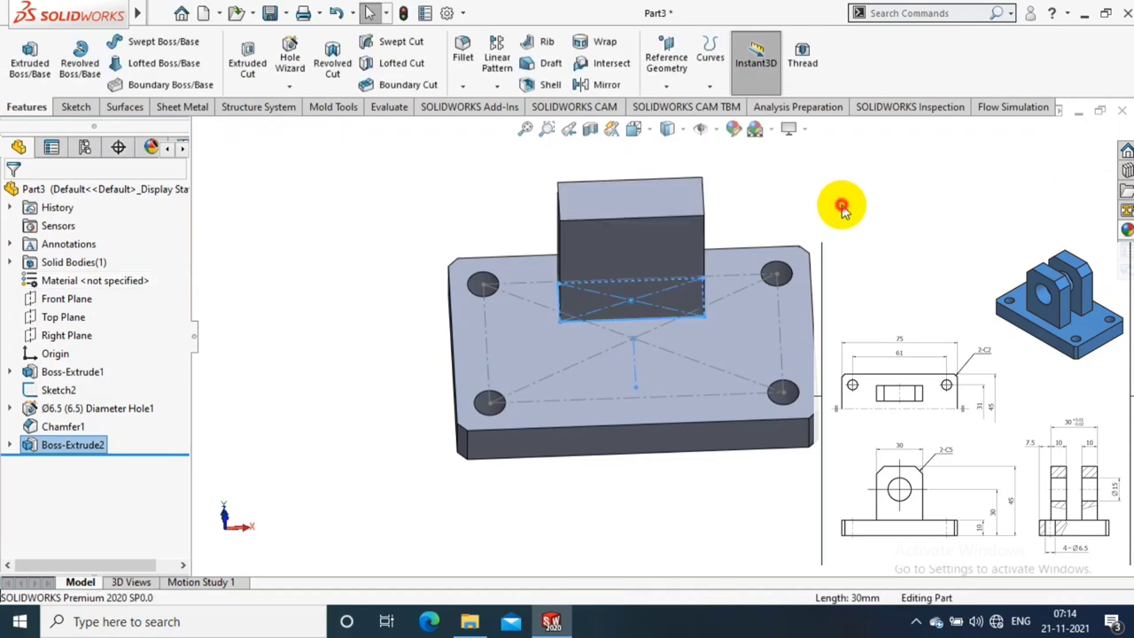
Add a distance-distance chamfer to both top corner edges of the upright block.
middle_drag(729, 215, 466, 148)
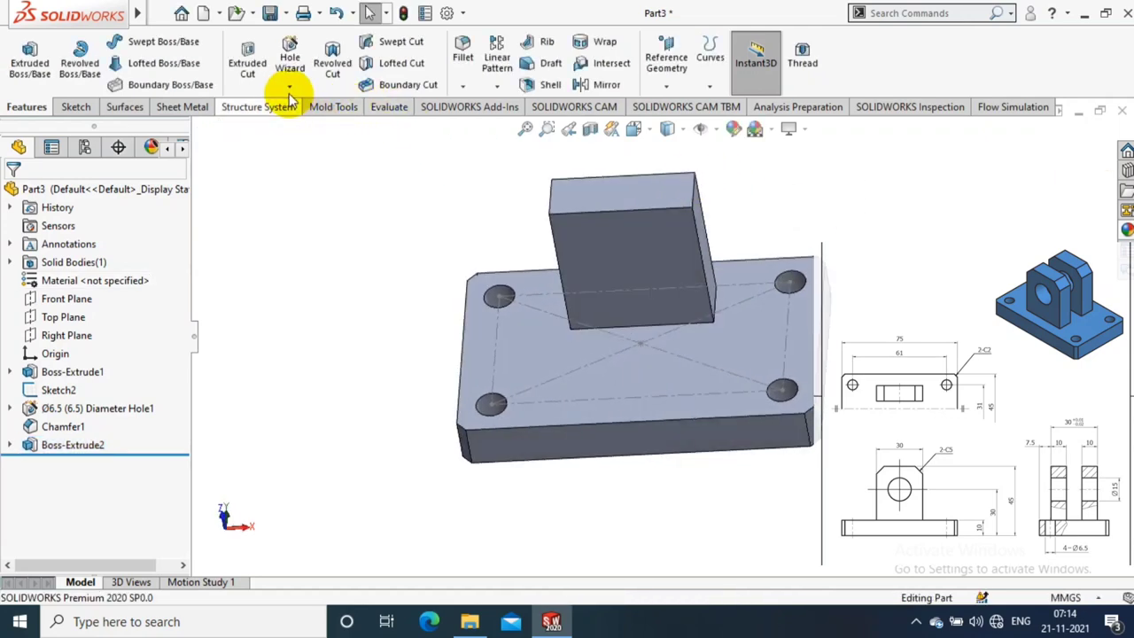
click(463, 85)
click(467, 126)
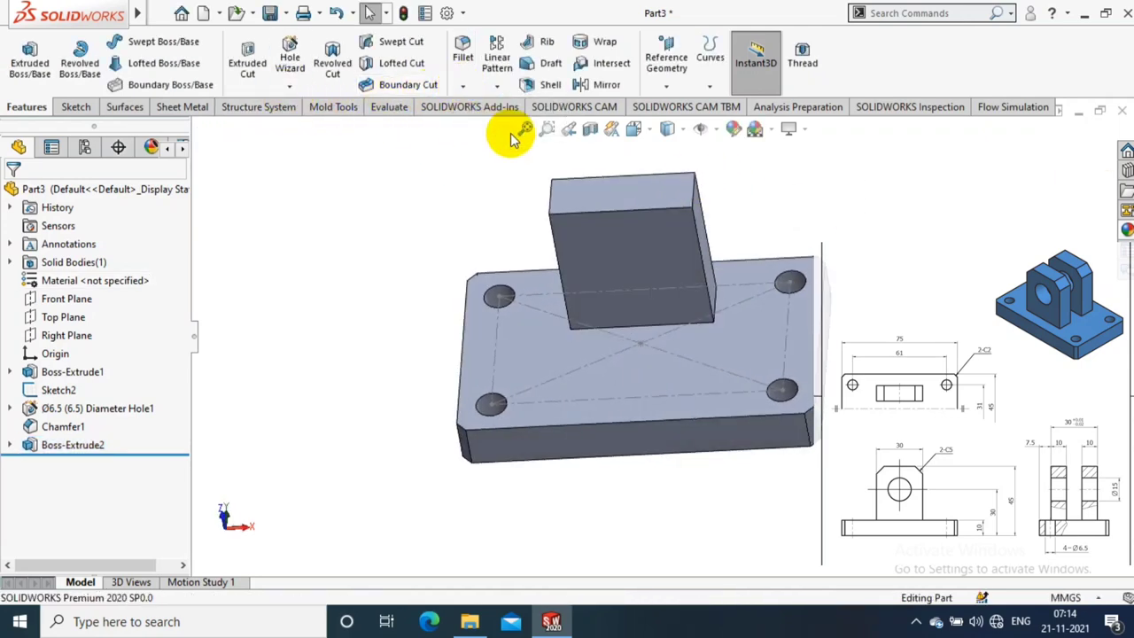
scroll(585, 168, down, 2)
click(98, 252)
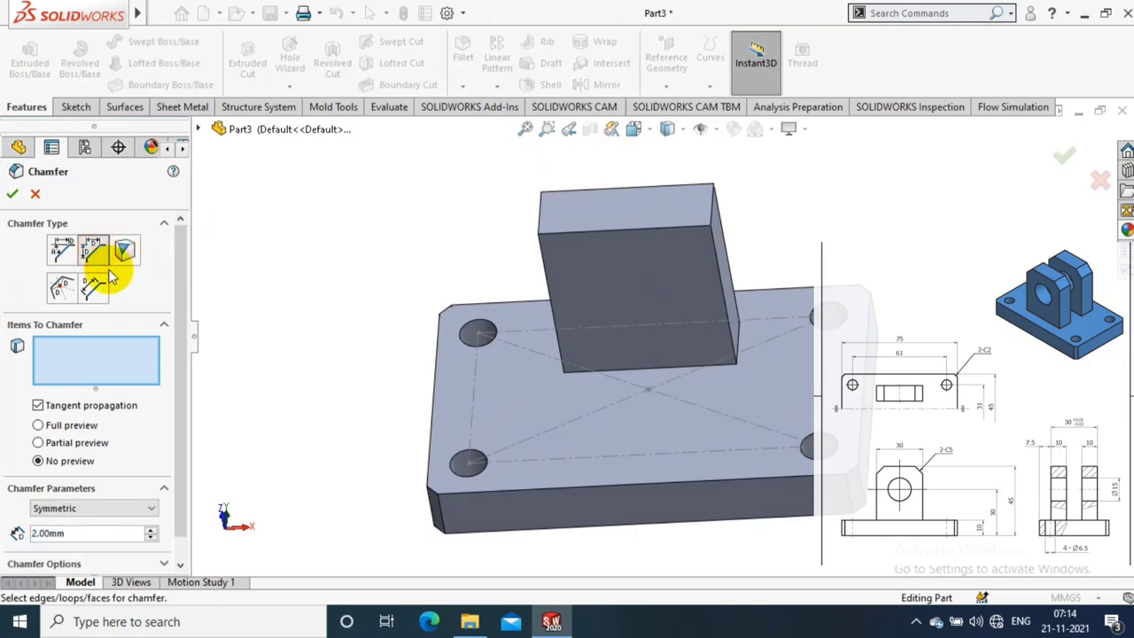
click(536, 213)
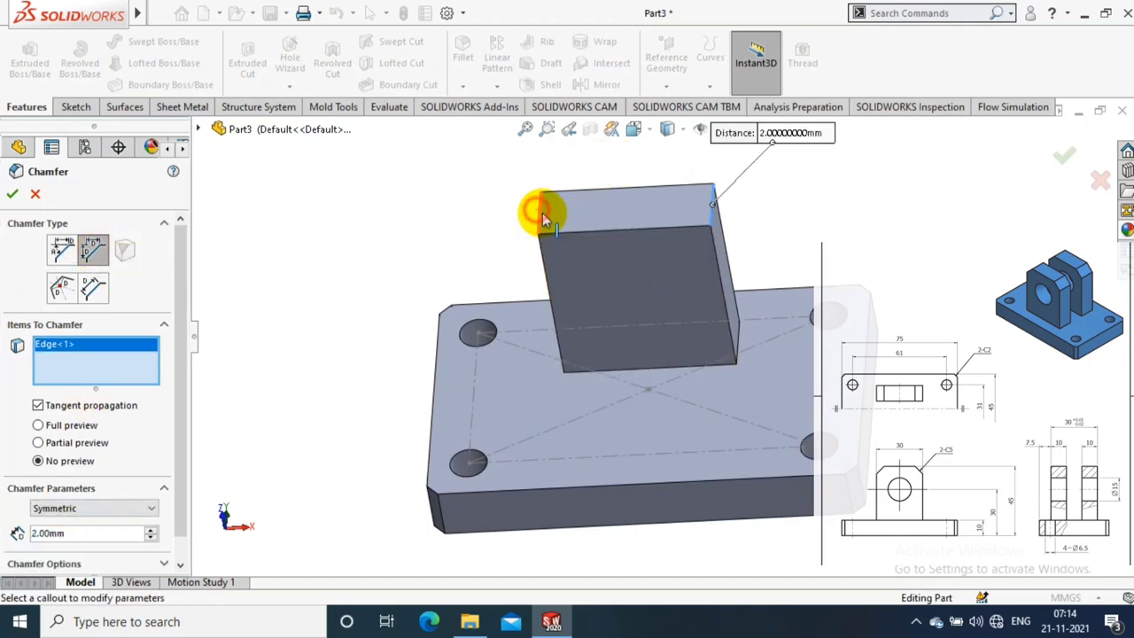
click(539, 215)
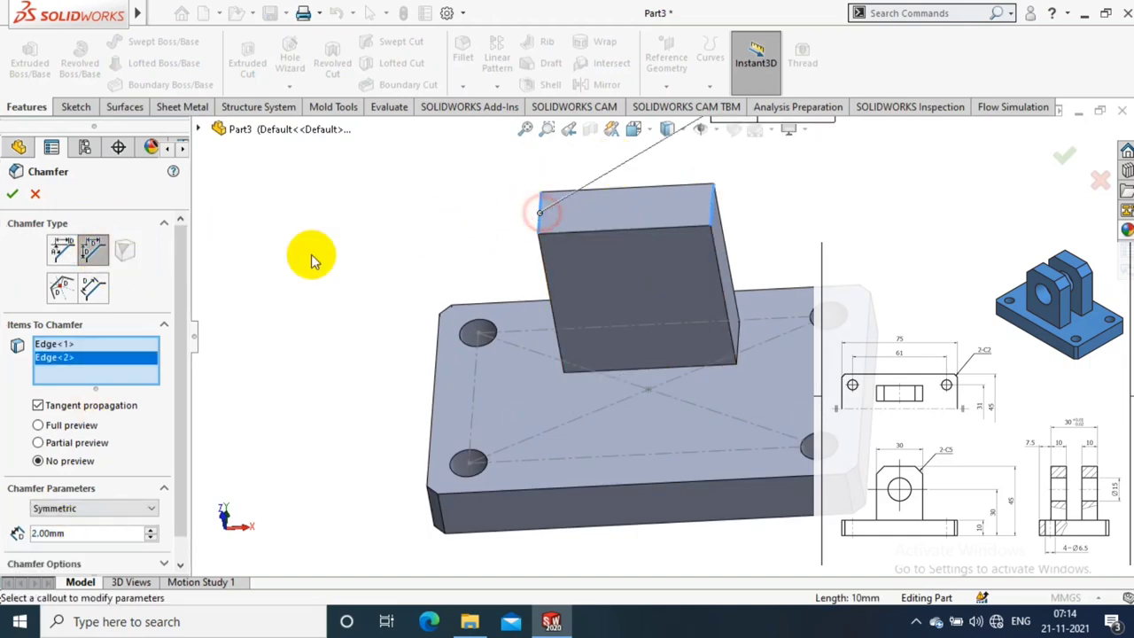
right_click(439, 198)
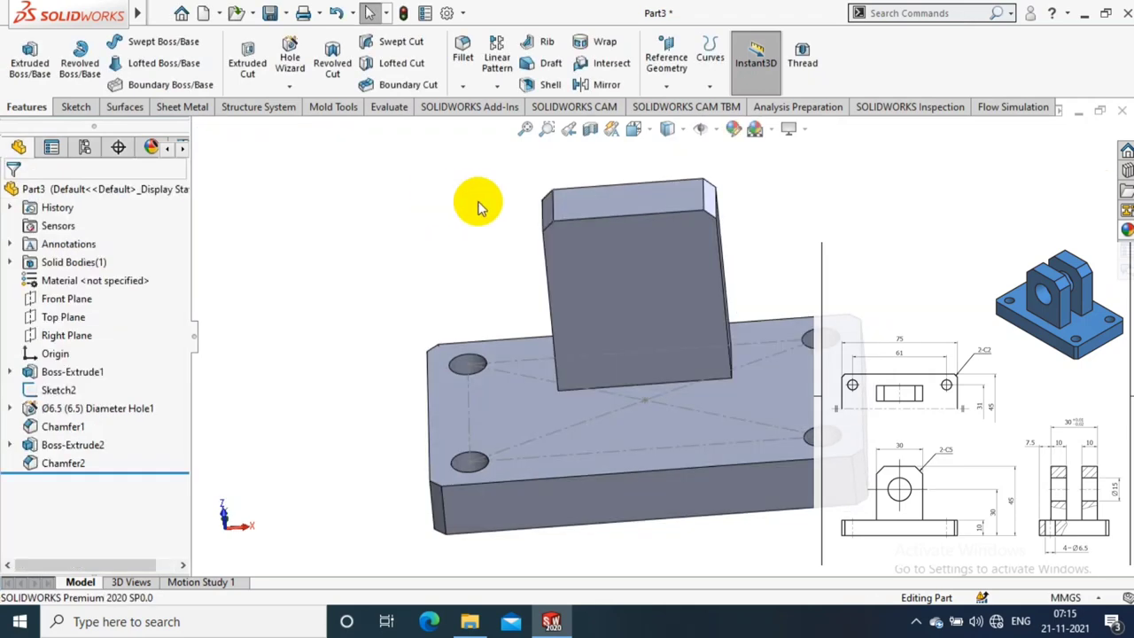
Enlarge the Chamfer2 size from 2 mm to 5 mm and rebuild the model.
click(718, 191)
double_click(719, 184)
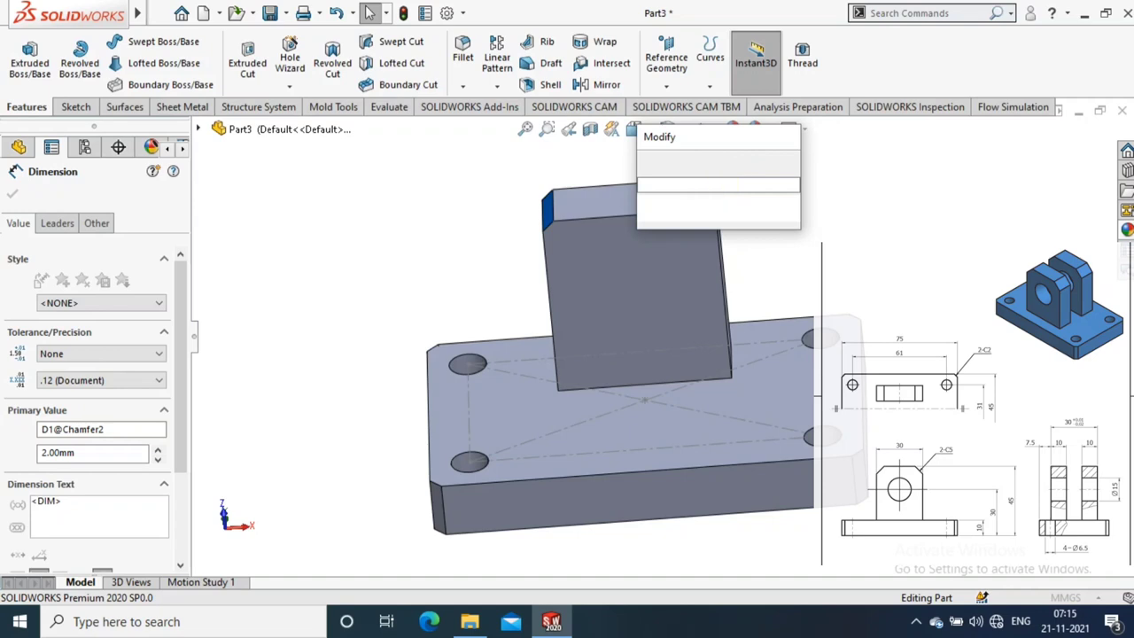
text(5)
key(Return)
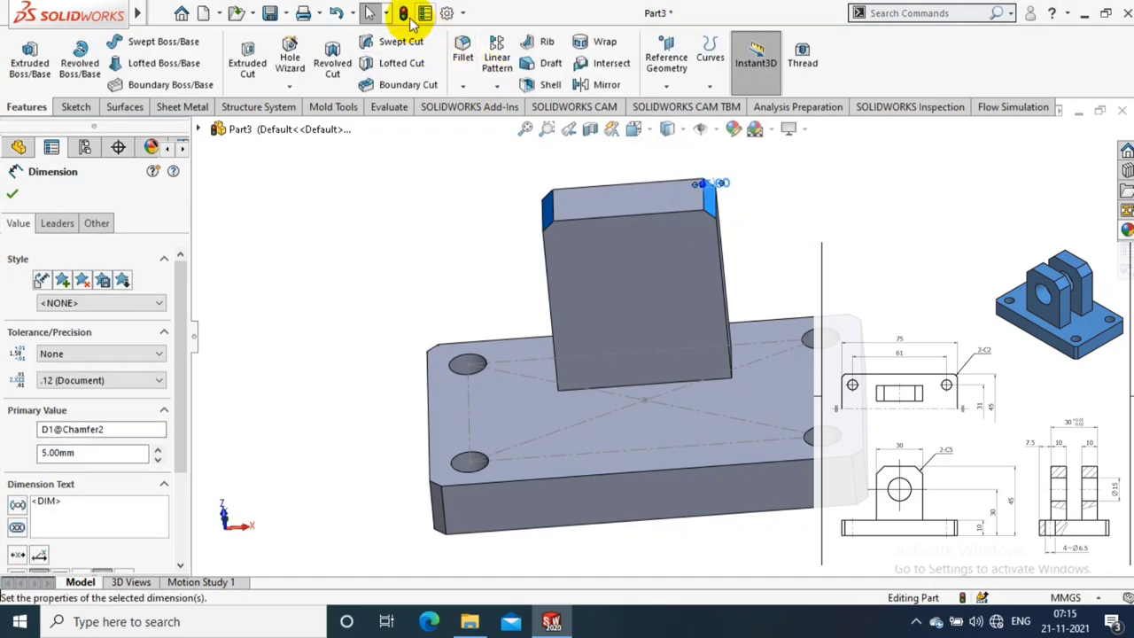
click(404, 13)
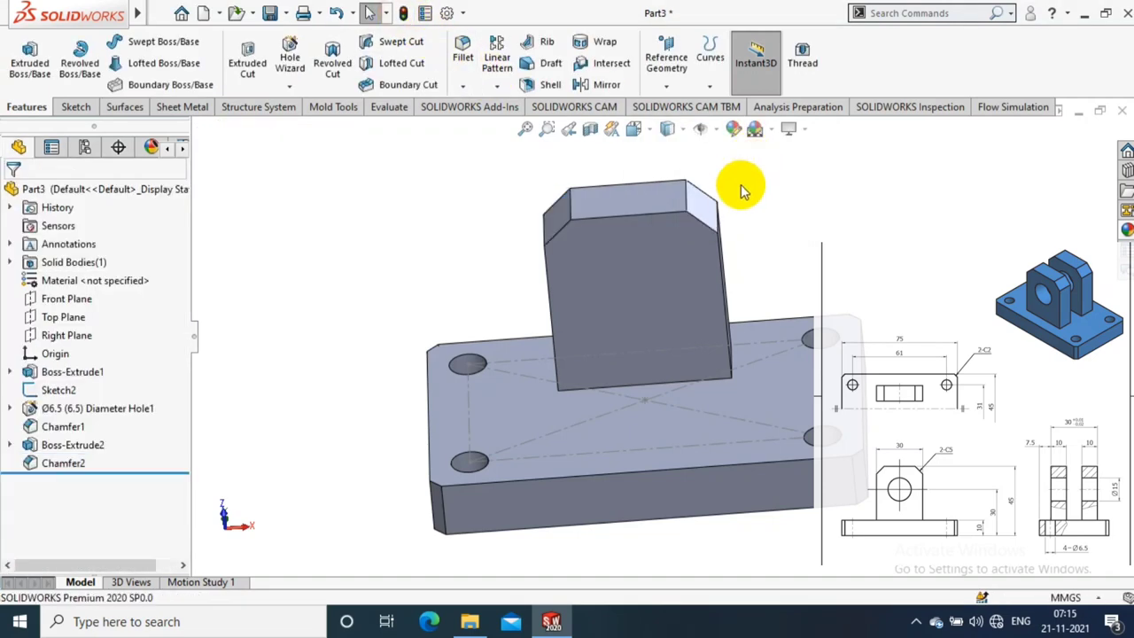
click(760, 187)
Sketch a Ø15 circle on the upright block's front face.
click(647, 266)
key(ctrl+8)
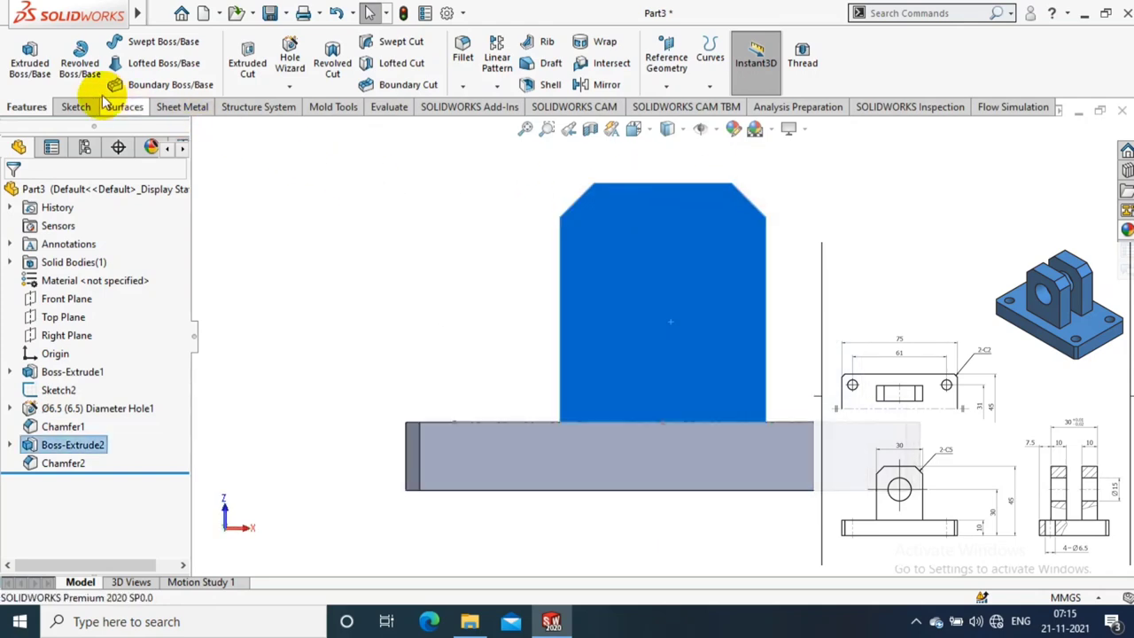
click(73, 106)
click(141, 62)
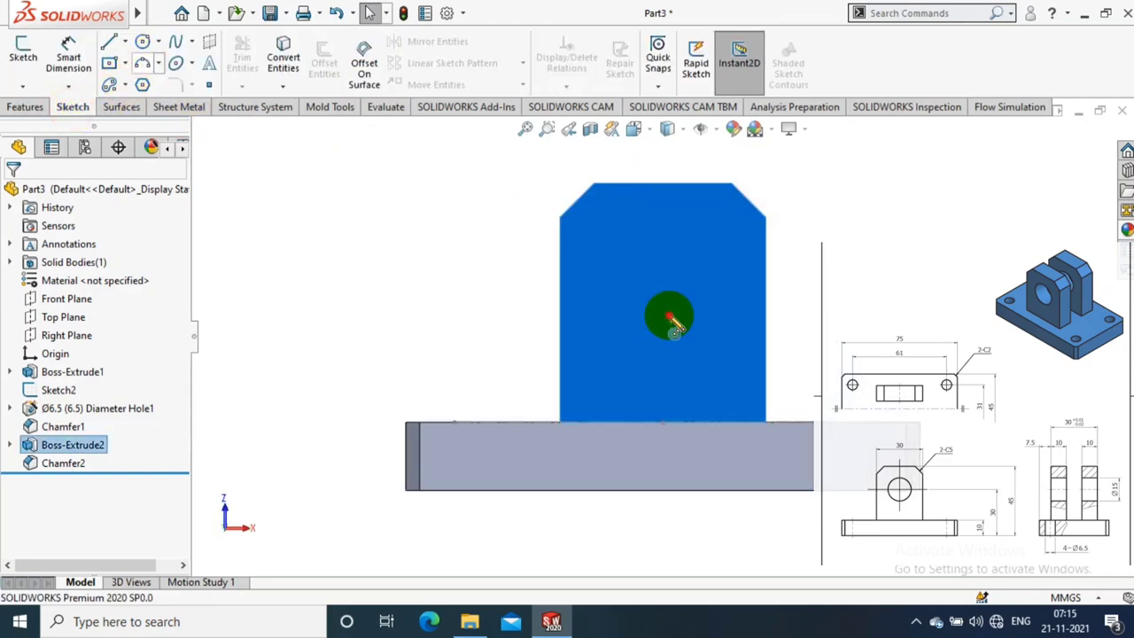
click(671, 319)
click(725, 306)
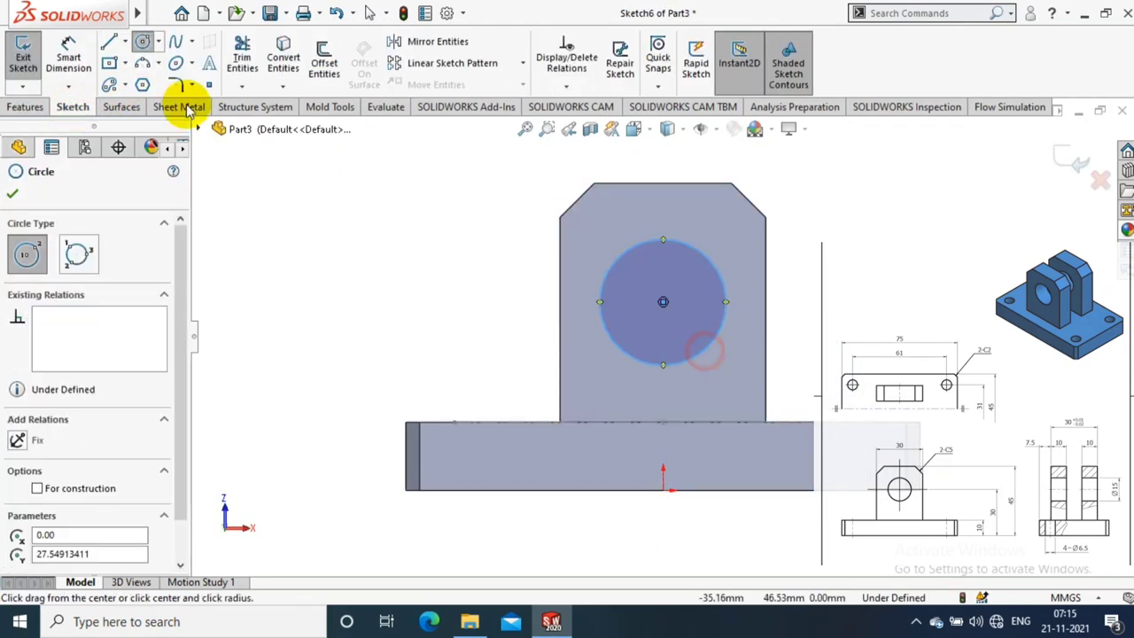
click(734, 315)
click(873, 299)
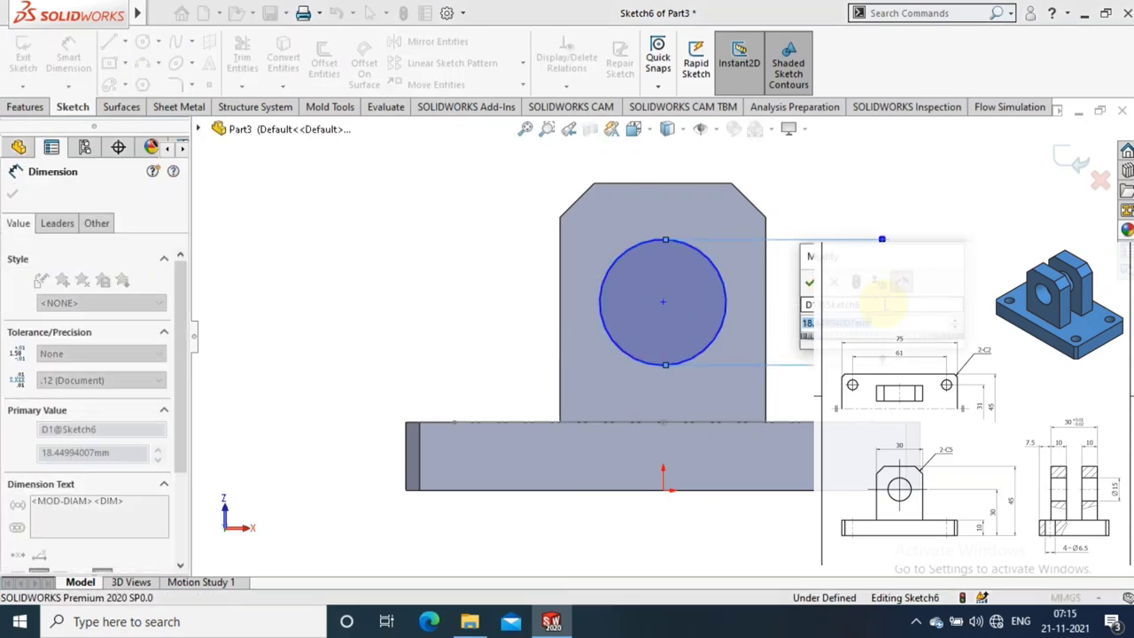
text(15)
key(Return)
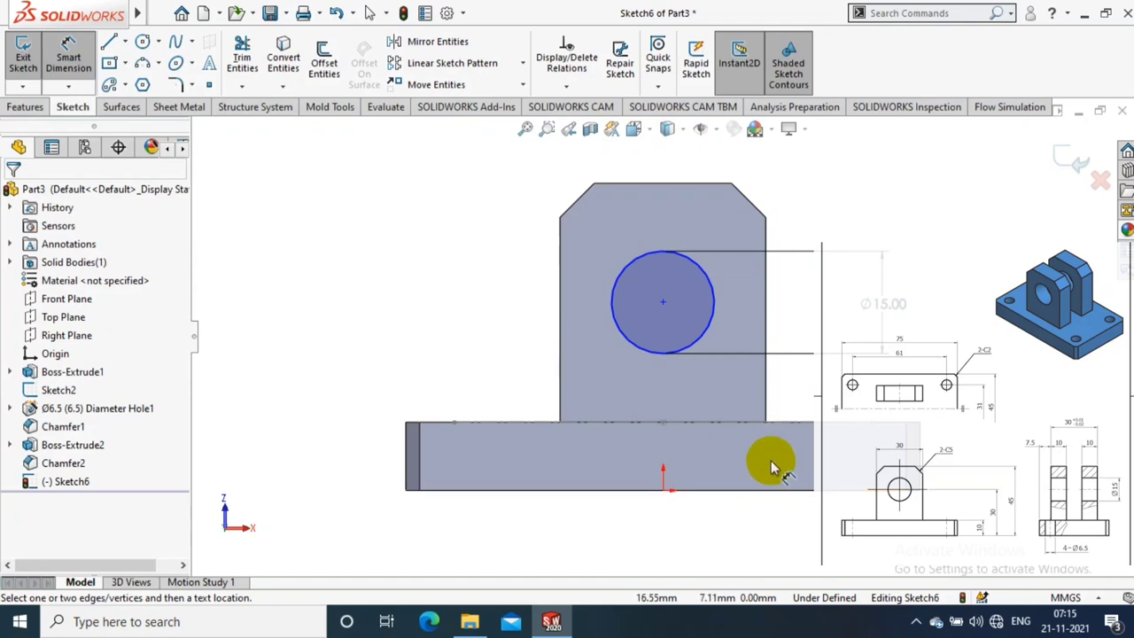
Fix the circle centre 30 mm above the plate bottom, vertically aligned with the origin.
click(741, 490)
click(663, 302)
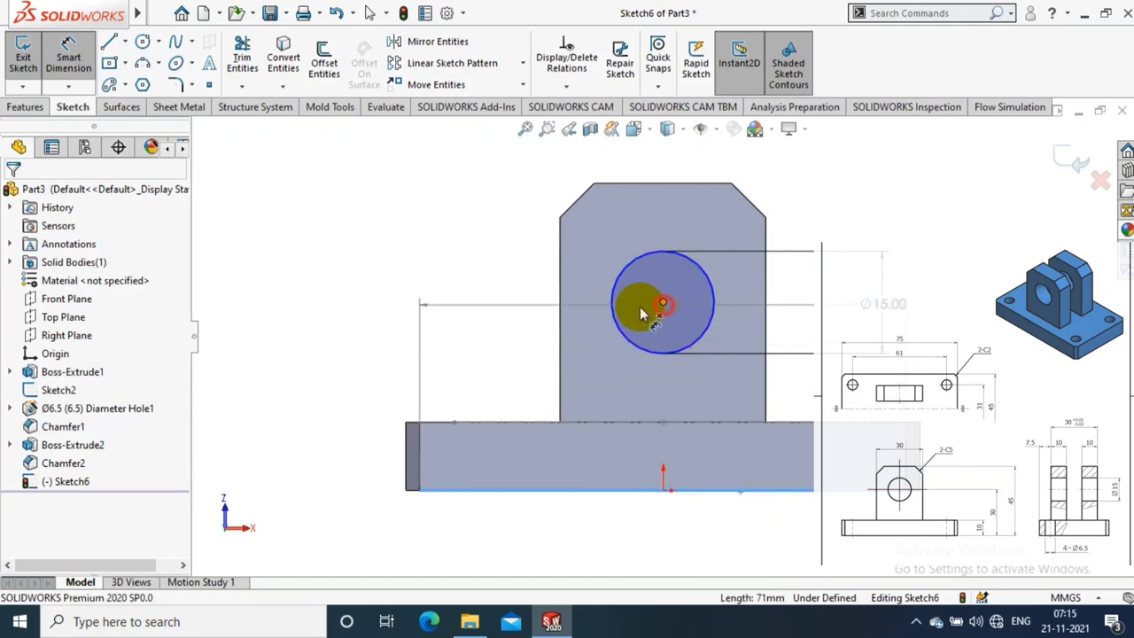
click(379, 341)
key(Escape)
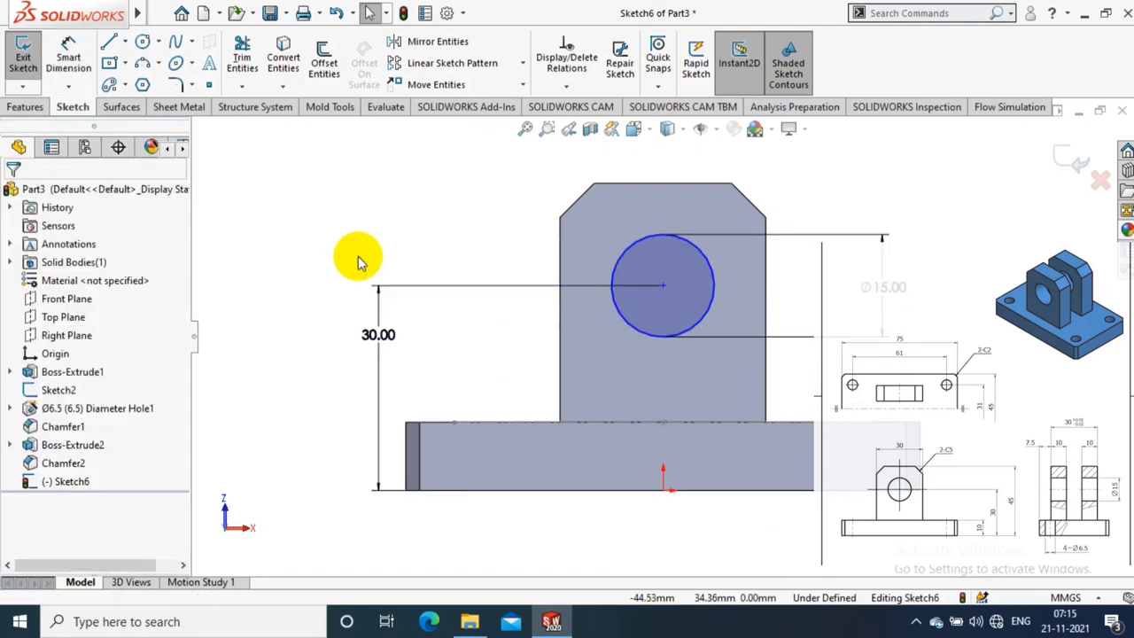
click(670, 439)
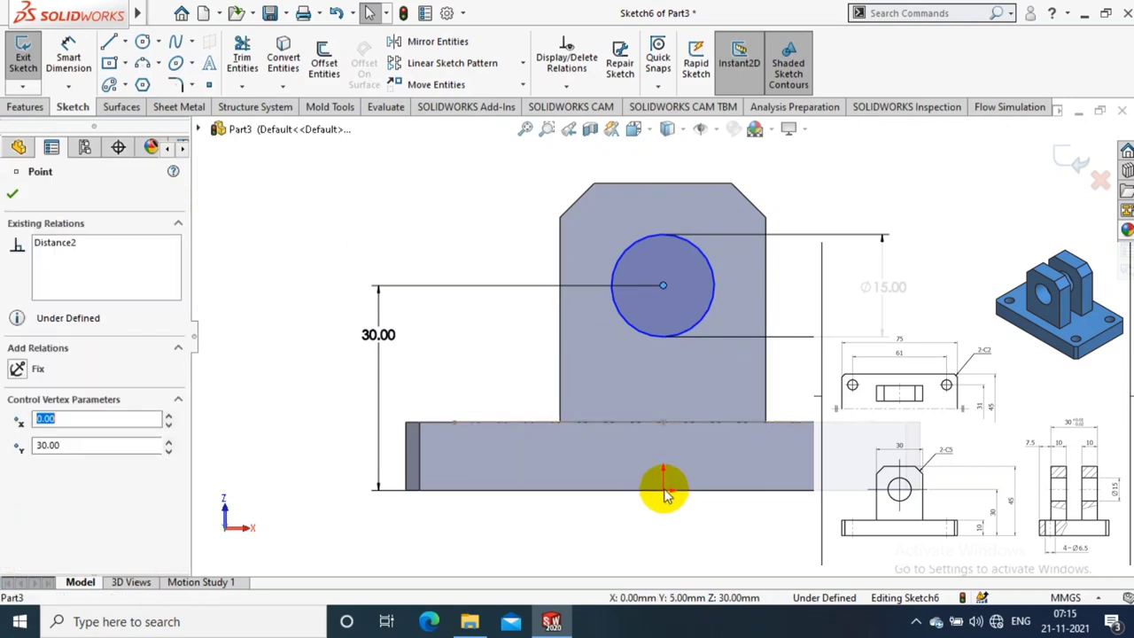
ctrl+click(663, 489)
click(25, 481)
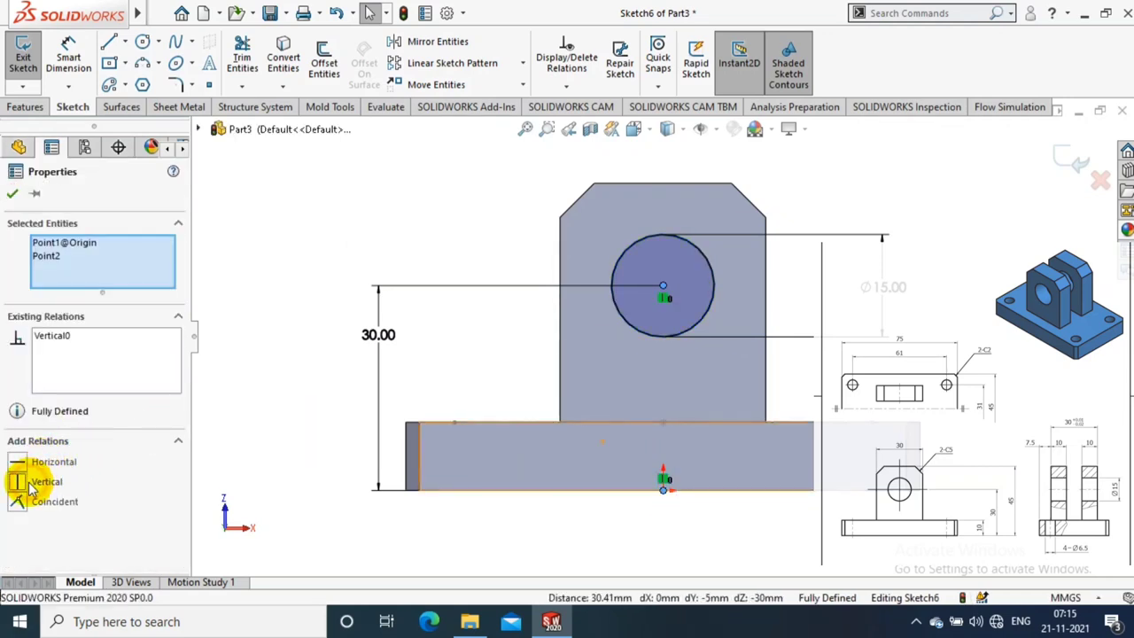
click(11, 194)
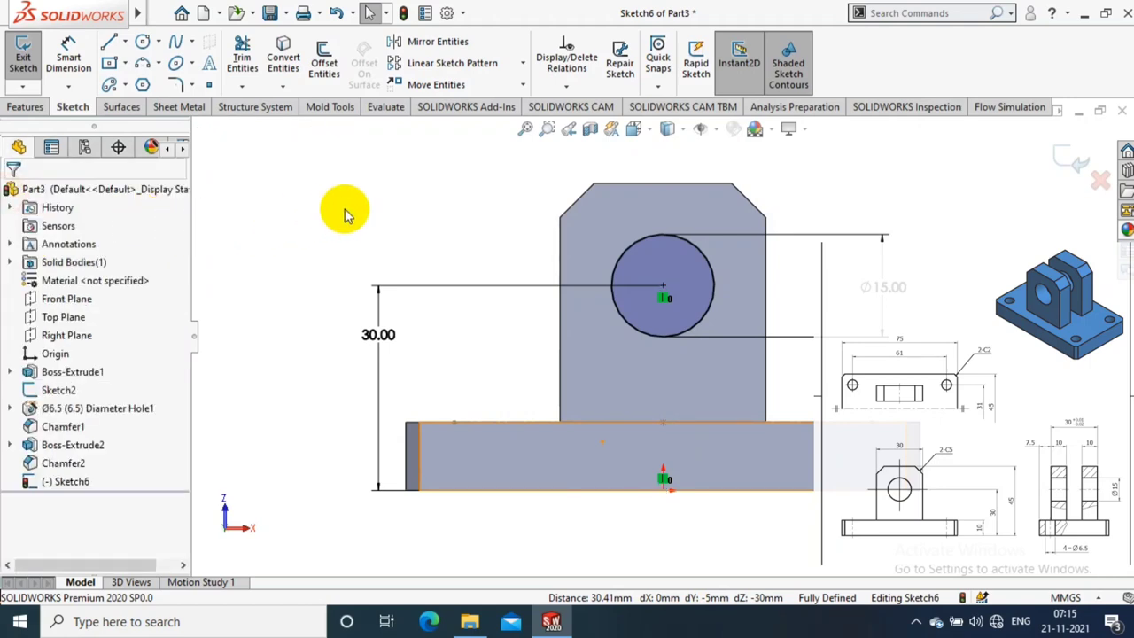
Extrude-cut the circle Through All in both directions to bore the hole.
click(35, 108)
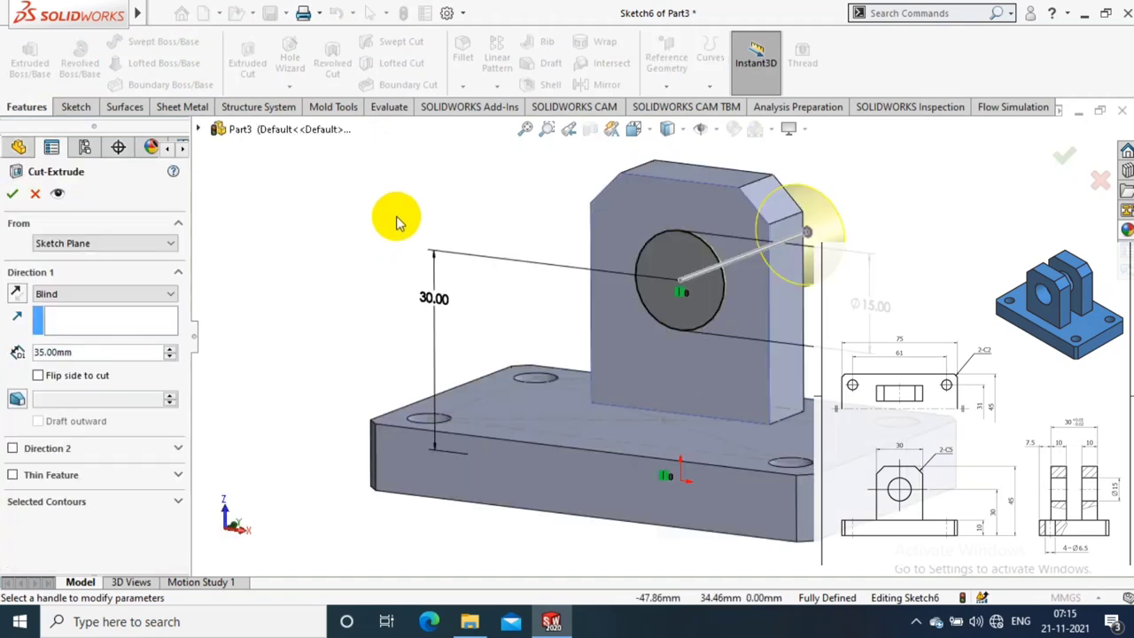
click(133, 294)
click(89, 330)
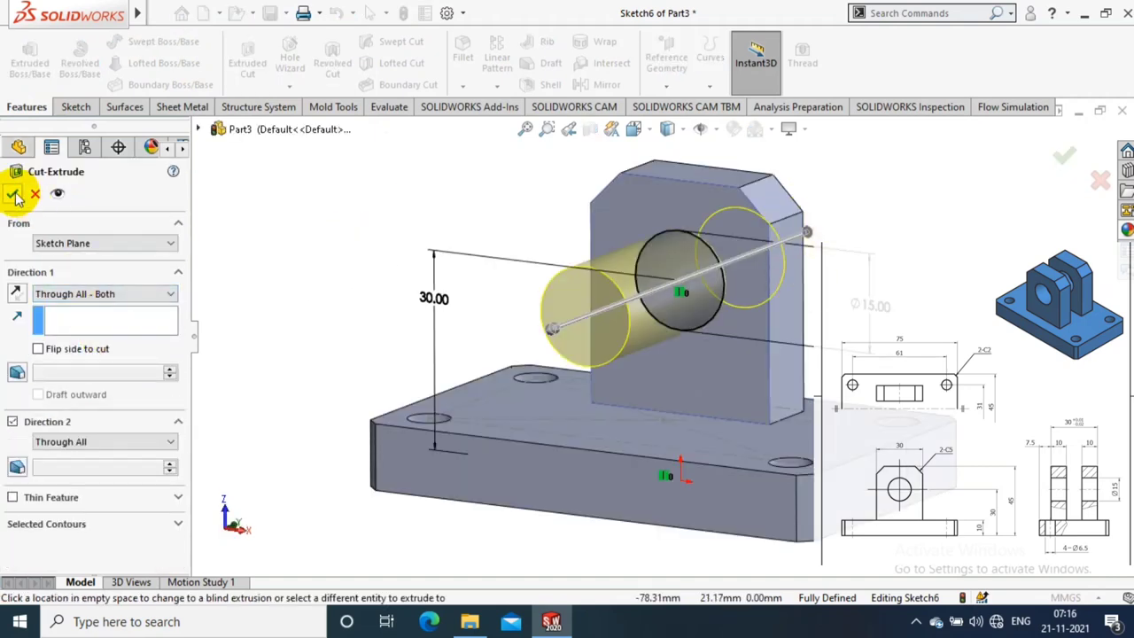
click(13, 193)
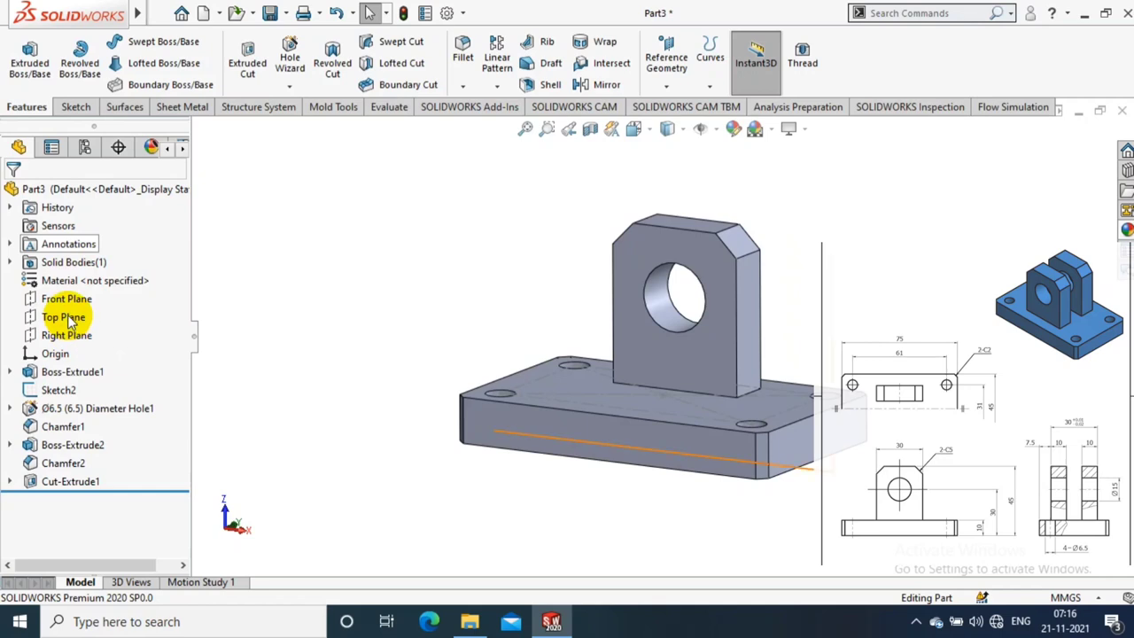
Mirror Boss-Extrude2, Chamfer2 and Cut-Extrude1 about the Top Plane.
click(69, 319)
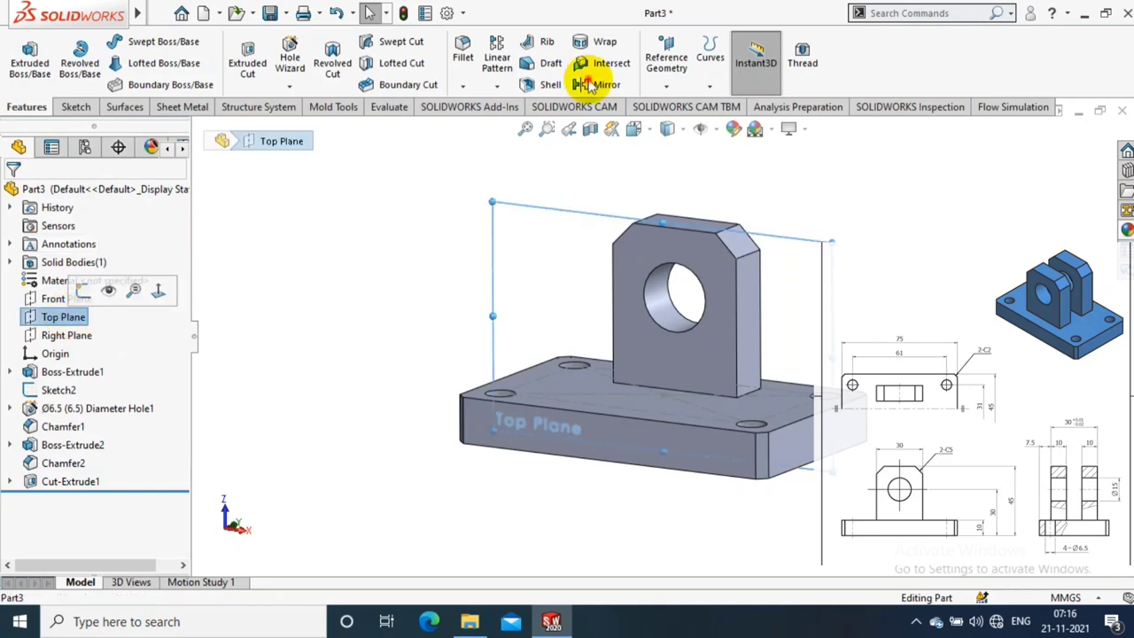
click(588, 81)
click(262, 334)
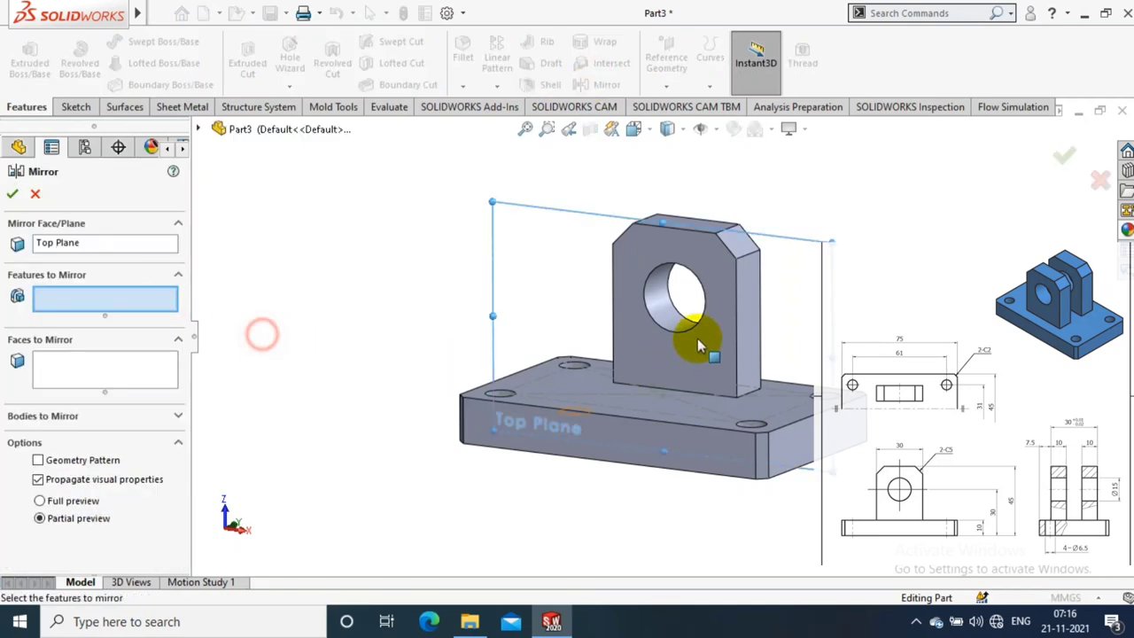
click(709, 348)
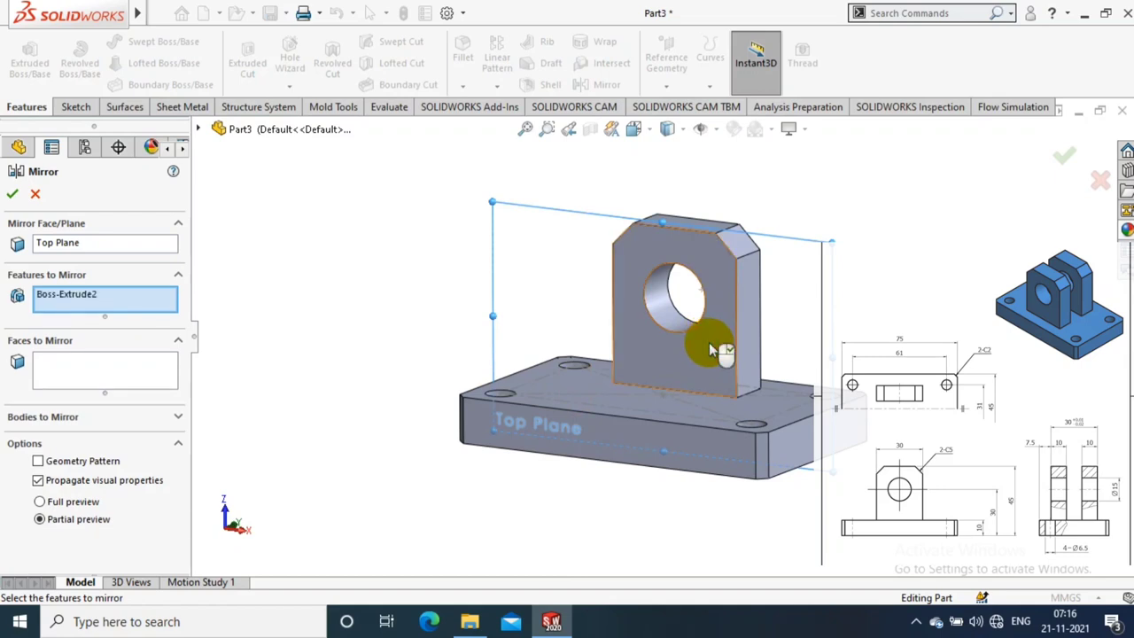
click(741, 255)
click(669, 310)
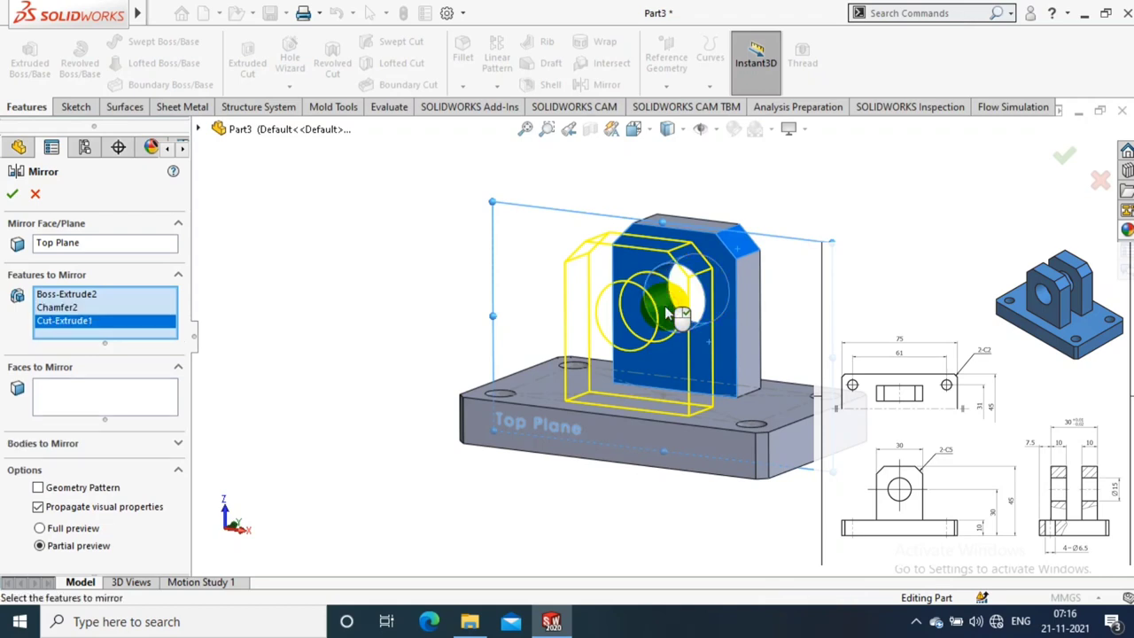
click(13, 193)
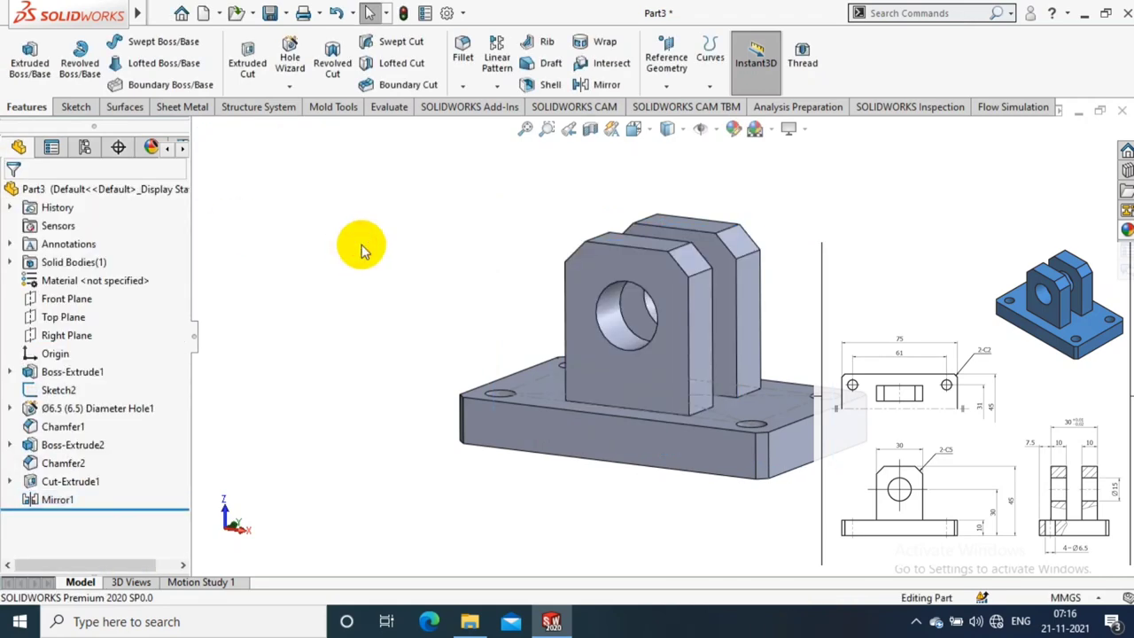
Apply a dark blue colour appearance from the standard palette to the whole bracket part.
click(716, 131)
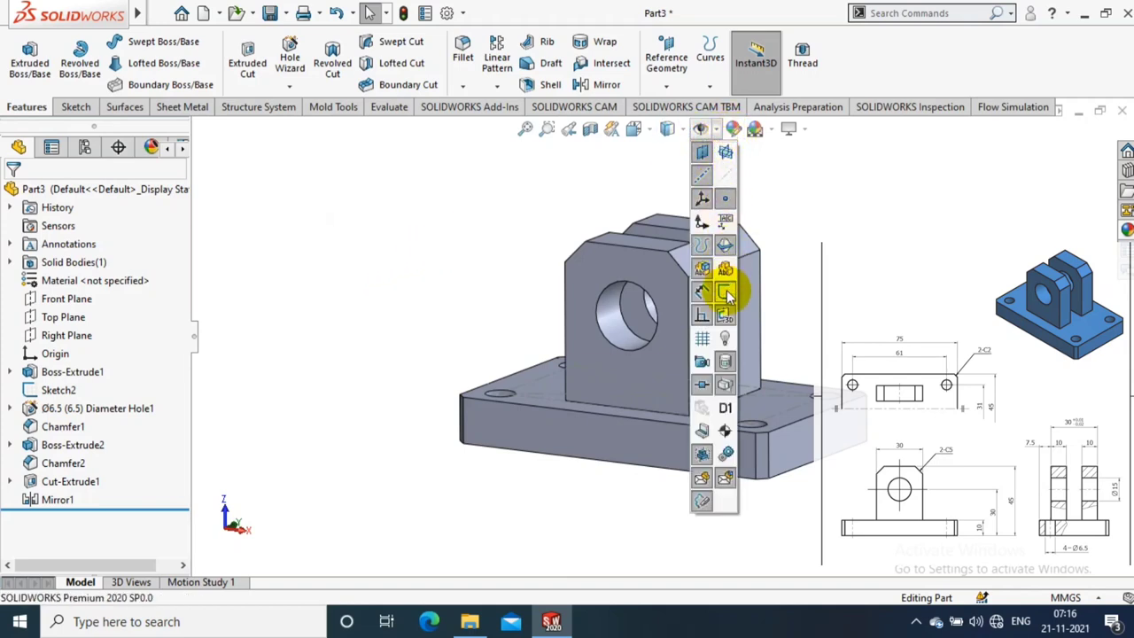
click(738, 135)
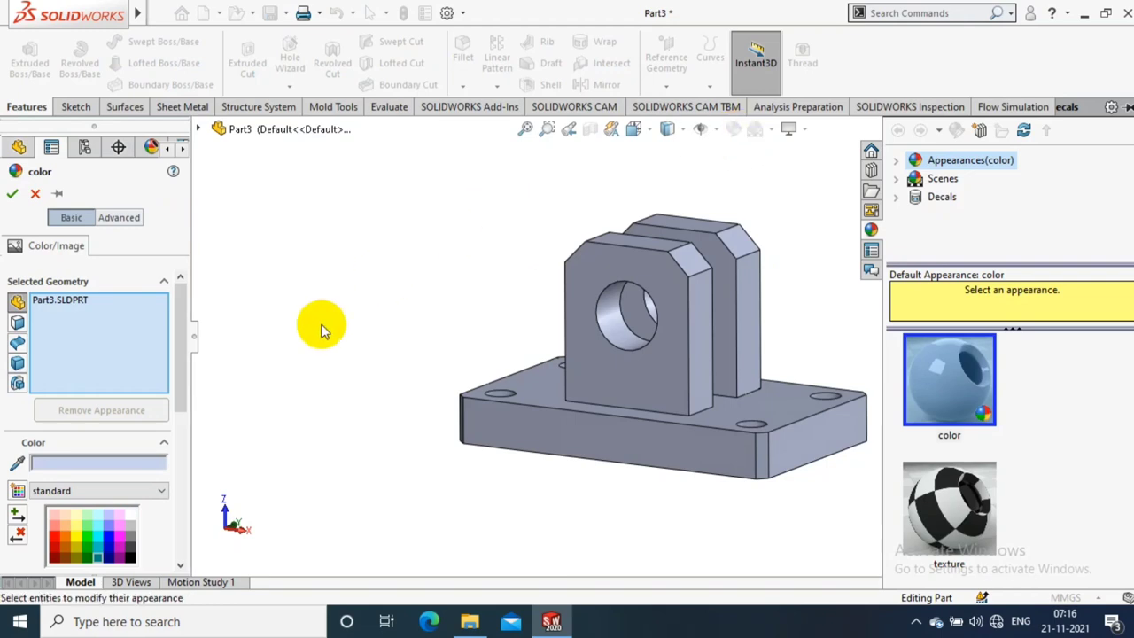
click(98, 557)
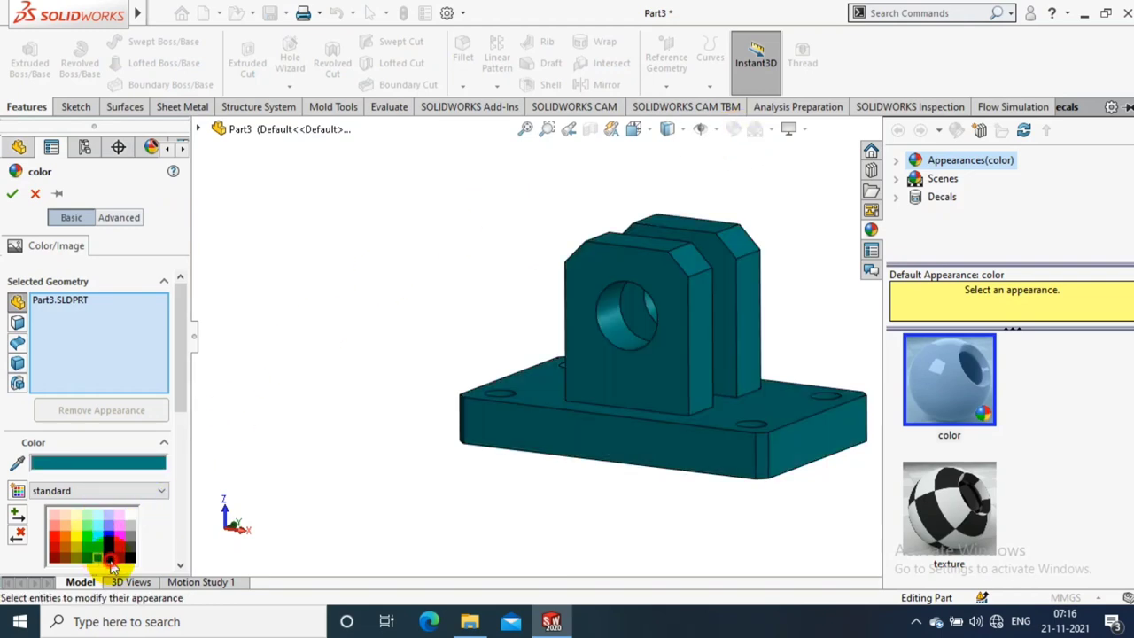
click(109, 558)
click(13, 194)
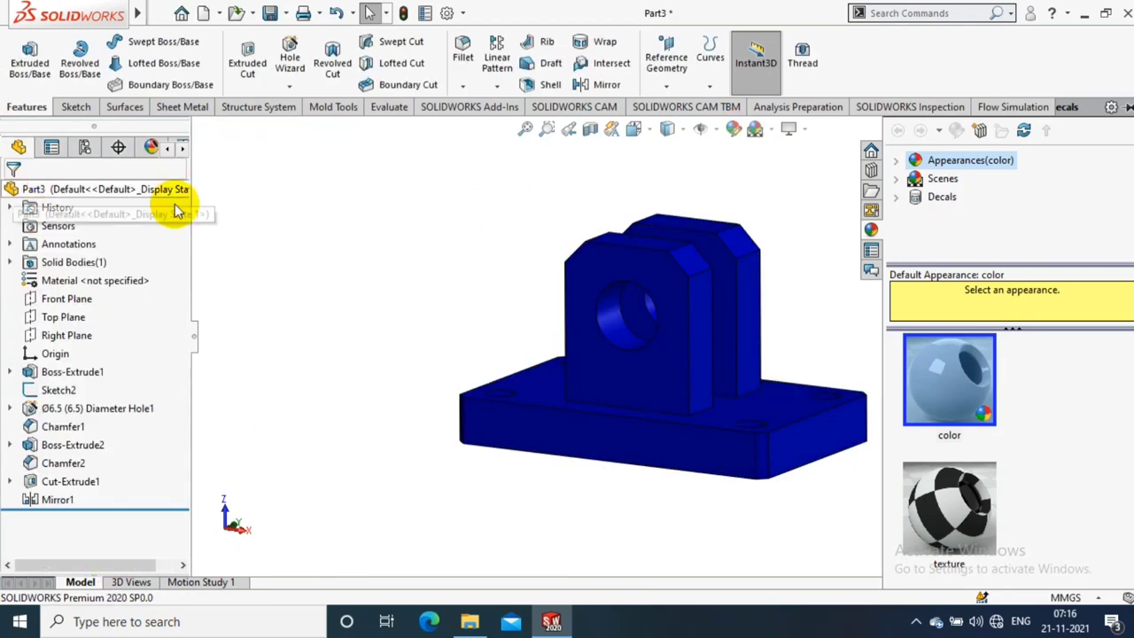